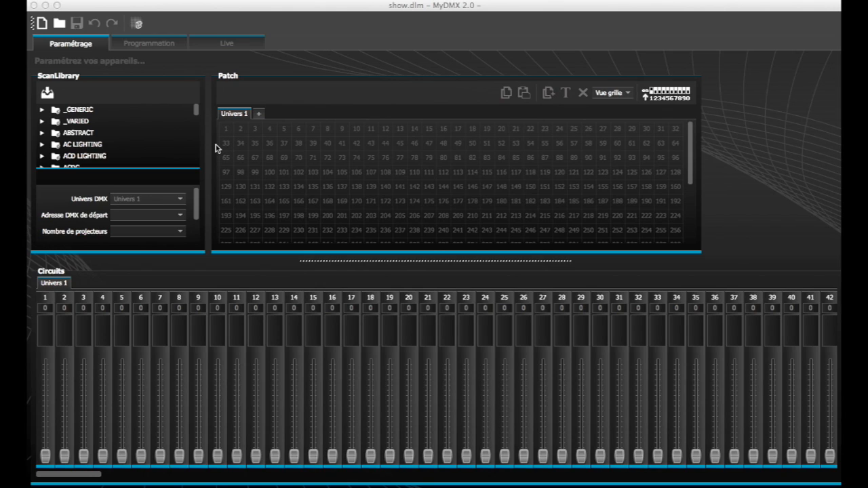
# - Enlarge the ScanLibrary and Patch area and open the Microh manufacturer's fixture list in the library
pyautogui.click(185, 12)
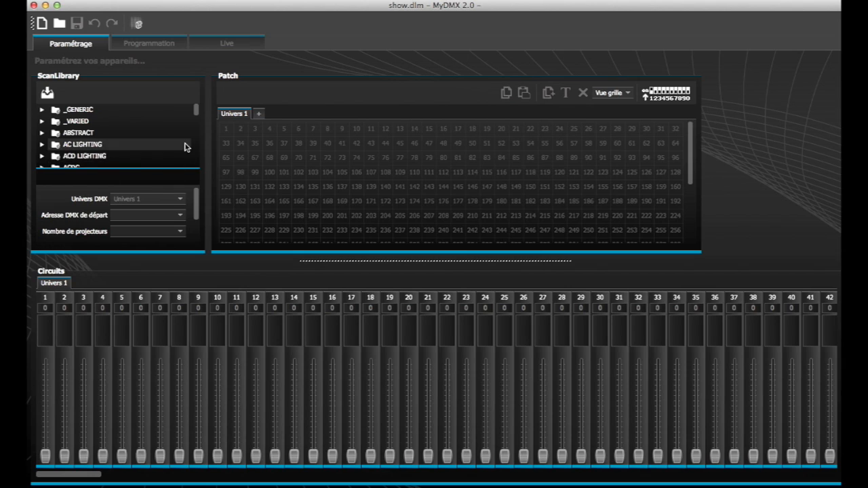
pyautogui.moveTo(316, 265); pyautogui.dragTo(306, 283)
pyautogui.moveTo(198, 114); pyautogui.dragTo(197, 147)
pyautogui.click(43, 145)
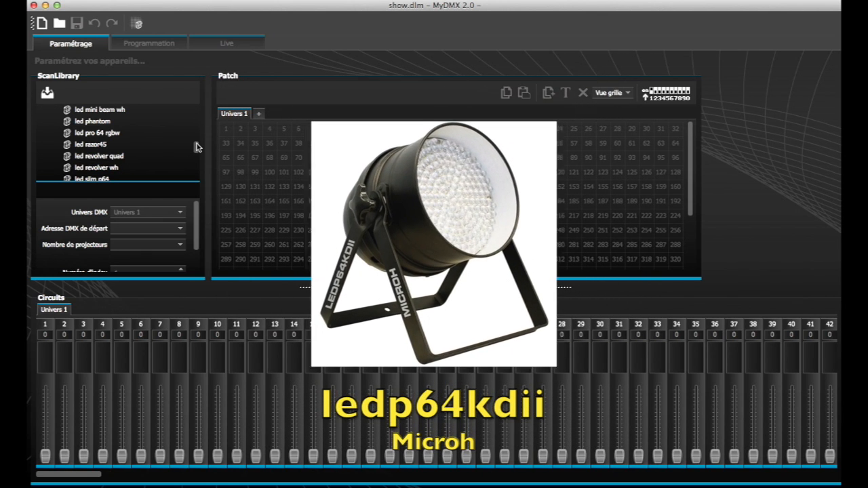
# - Find and select the ledp64kdii fixture among the Microh models in the ScanLibrary
pyautogui.moveTo(196, 143); pyautogui.dragTo(196, 144)
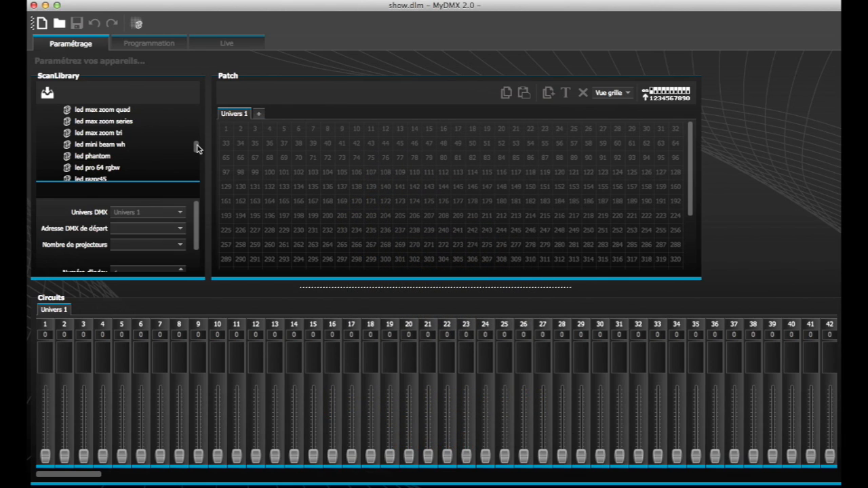
pyautogui.scroll(-3, 116, 157)
pyautogui.scroll(8, 115, 157)
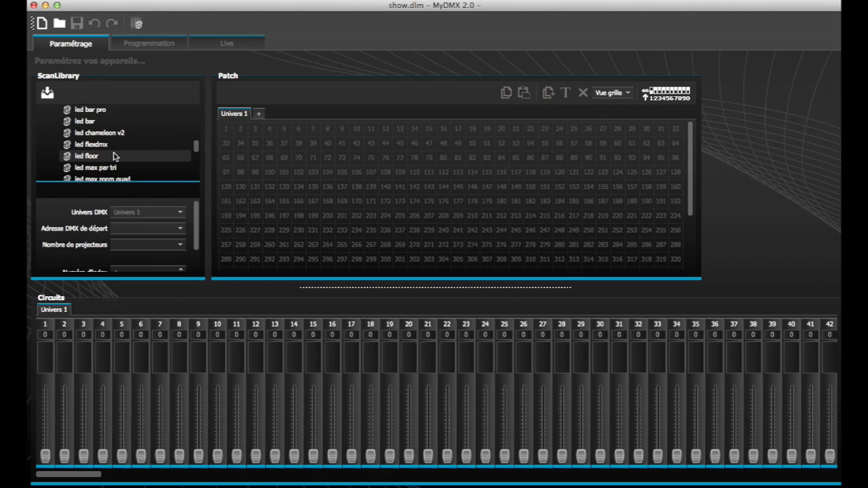
pyautogui.scroll(3, 114, 155)
pyautogui.scroll(-10, 114, 154)
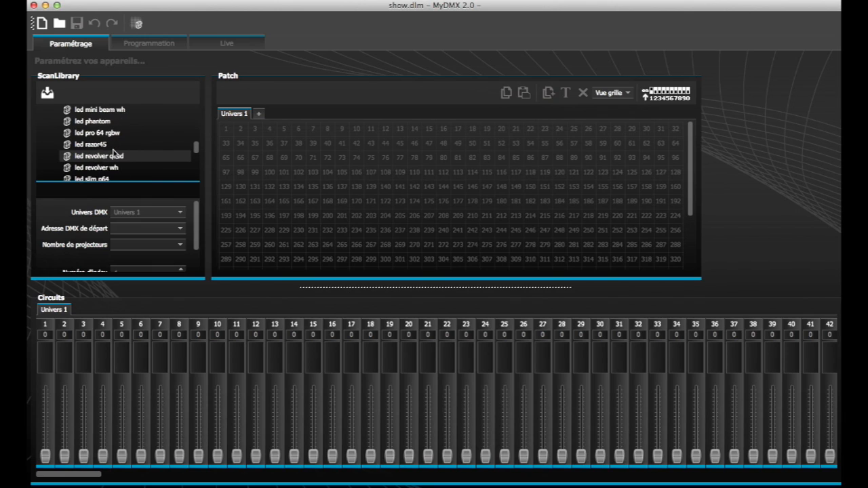
pyautogui.scroll(-3, 113, 150)
pyautogui.scroll(3, 113, 150)
pyautogui.scroll(-2, 113, 150)
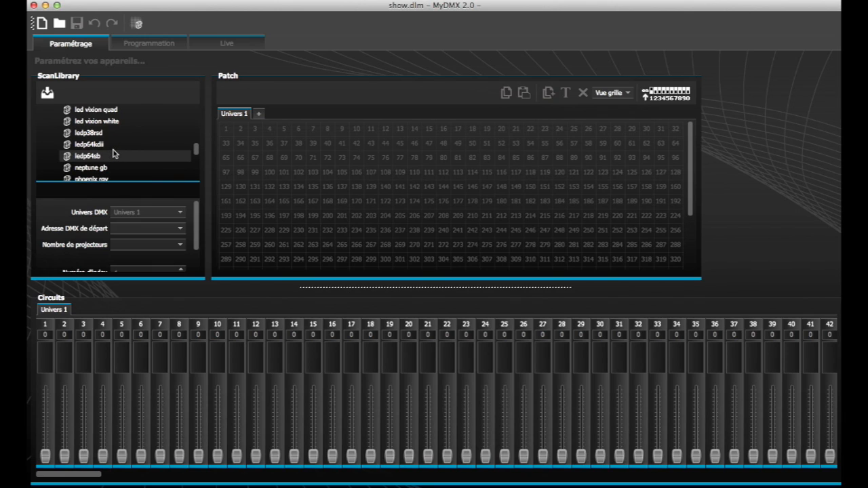
pyautogui.click(113, 147)
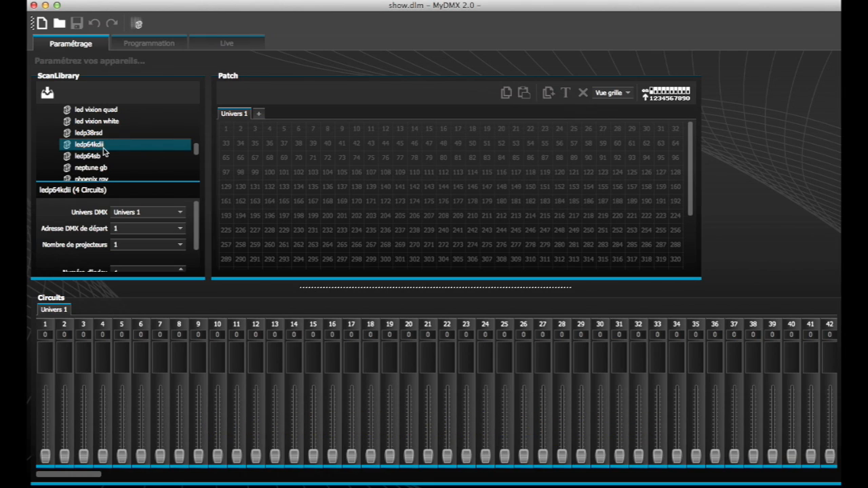
# - Set the number of projectors to 4 and patch the ledp64kdii fixtures in Univers 1 from DMX address 1
pyautogui.click(131, 244)
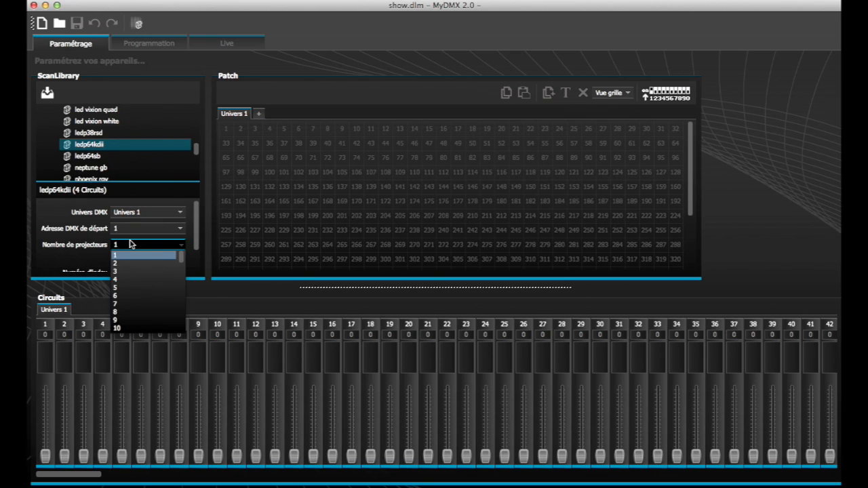
pyautogui.click(129, 280)
pyautogui.scroll(-2, 105, 261)
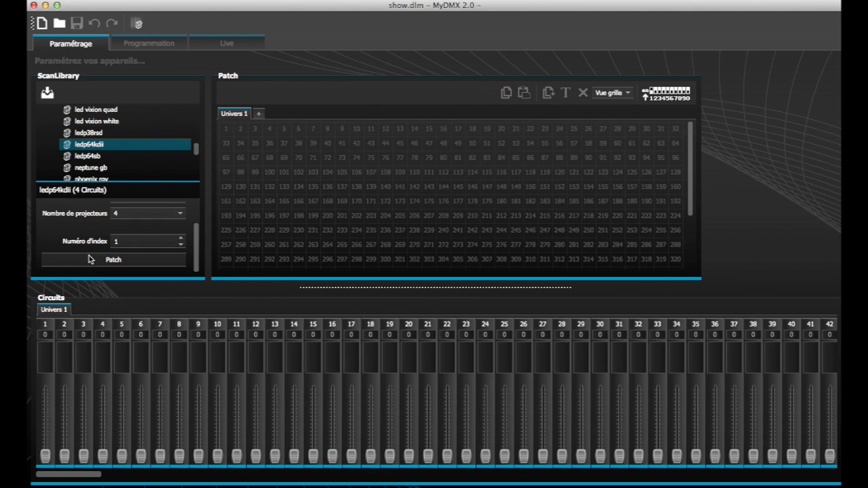
pyautogui.click(98, 260)
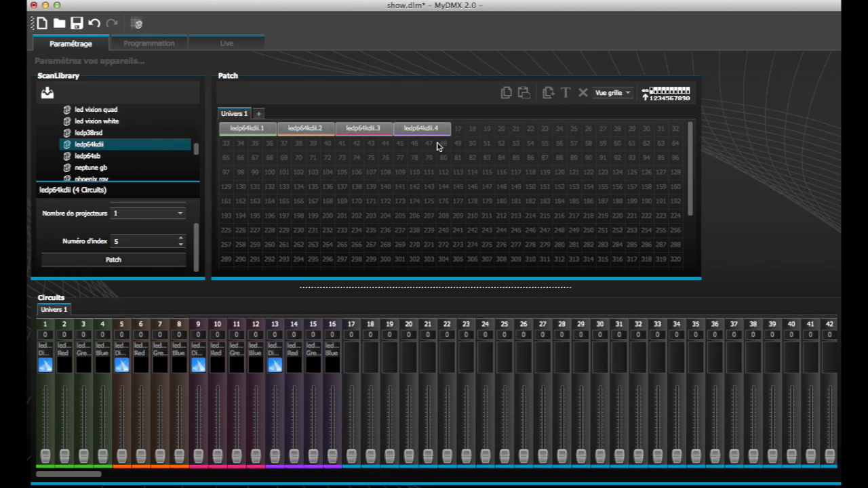
pyautogui.moveTo(690, 185); pyautogui.dragTo(609, 135)
pyautogui.moveTo(228, 138)
# - Switch to scene programming and set the first fixture's dimmer on circuit 1 to 189 using its Dimmer preset
pyautogui.click(155, 42)
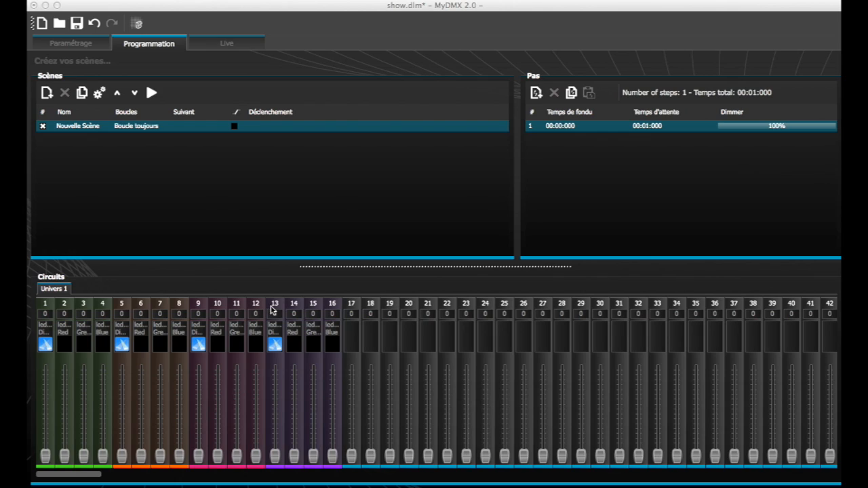
pyautogui.click(45, 346)
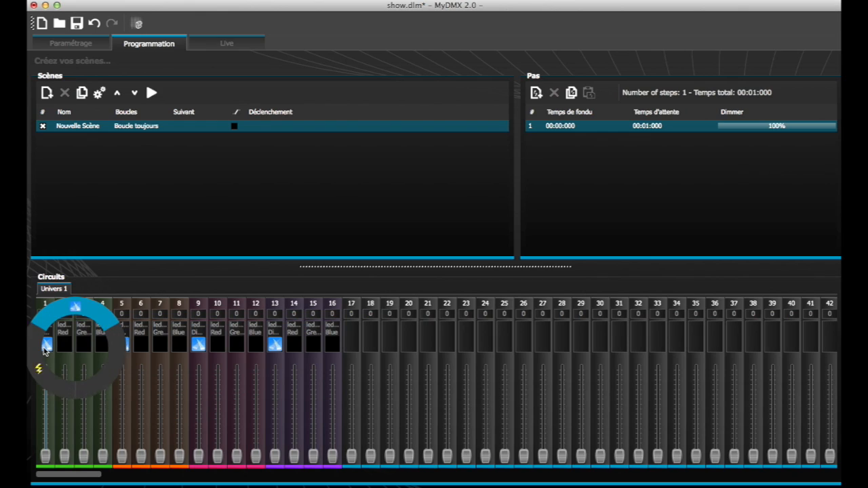
pyautogui.click(77, 308)
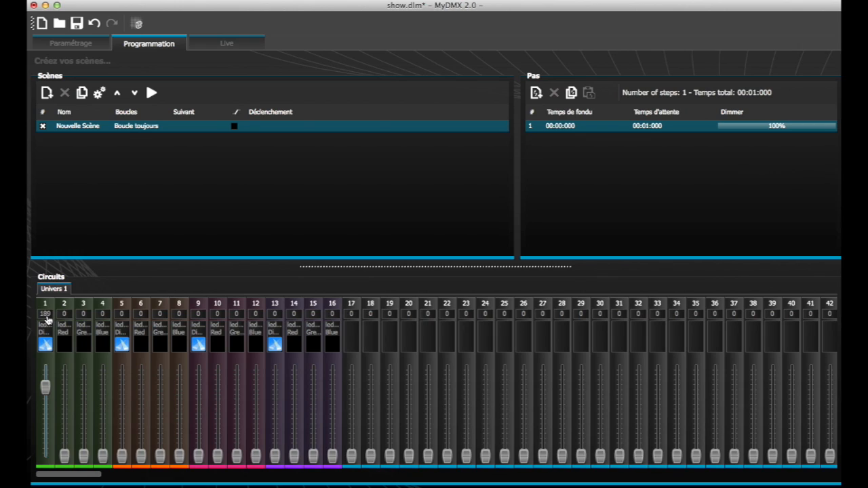
pyautogui.moveTo(45, 388); pyautogui.dragTo(45, 406)
pyautogui.click(46, 348)
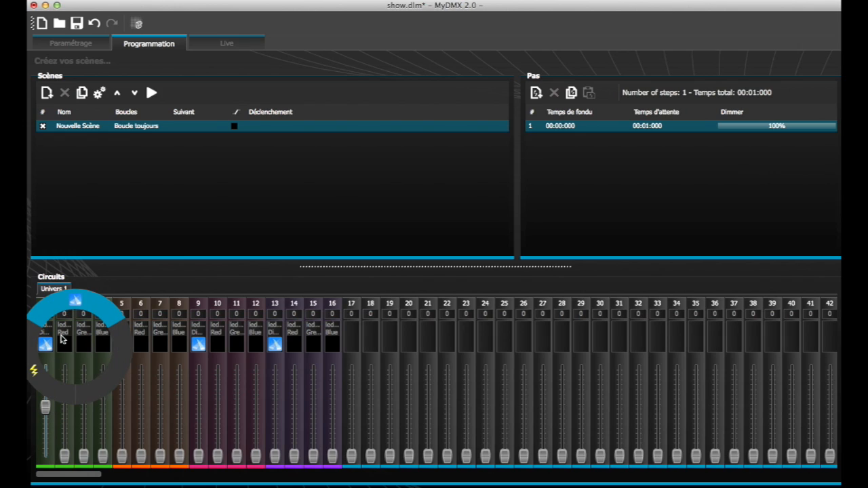
pyautogui.click(85, 305)
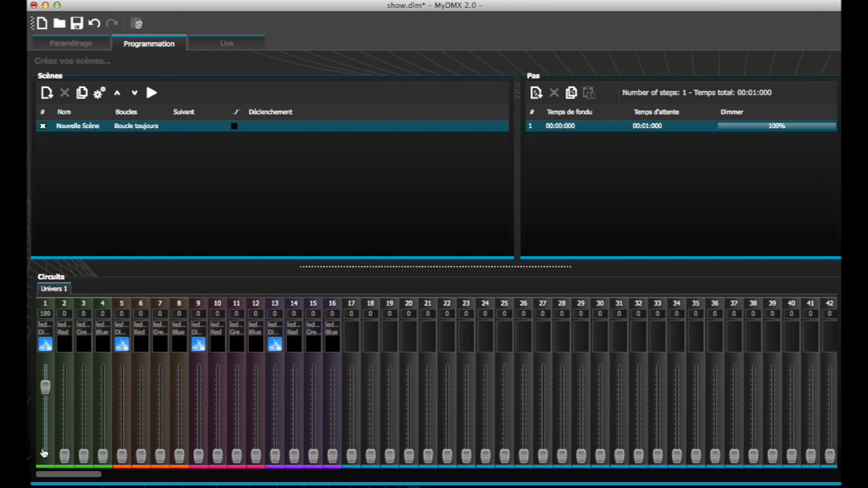
# - Apply the Dimmer preset value 189 to circuits 5, 9 and 13 of the other three fixtures
pyautogui.click(120, 350)
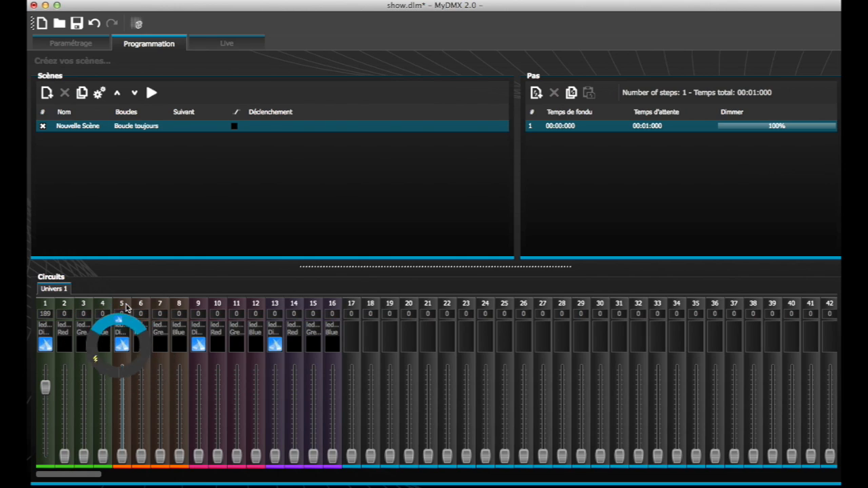
pyautogui.click(126, 307)
pyautogui.click(198, 346)
pyautogui.click(203, 306)
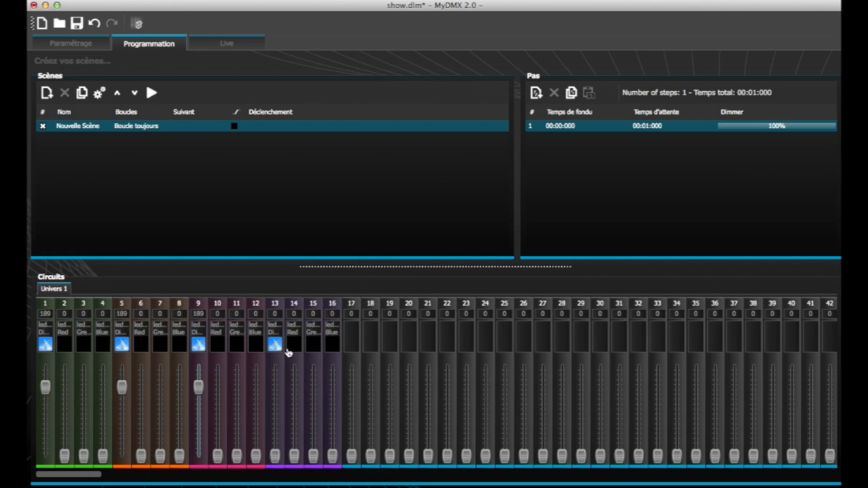
pyautogui.click(274, 345)
pyautogui.click(276, 308)
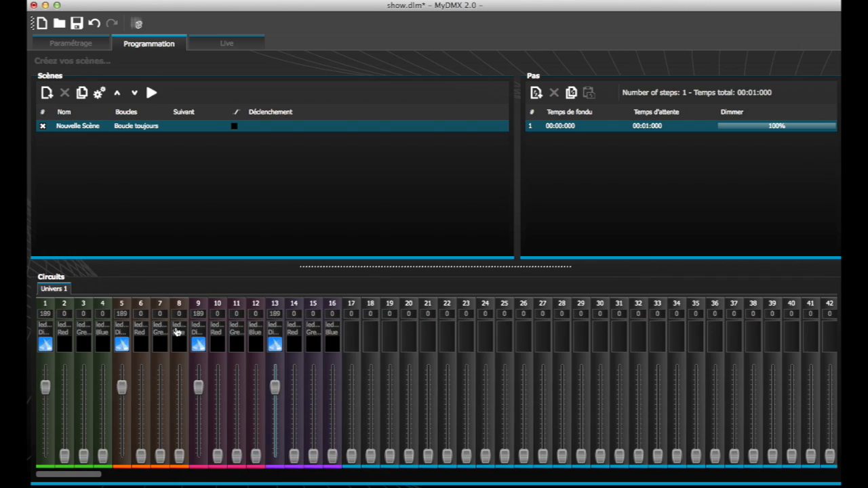
# - Select the dimmer circuits 1, 5, 9 and 13 together and try moving their faders as a group
pyautogui.click(48, 306)
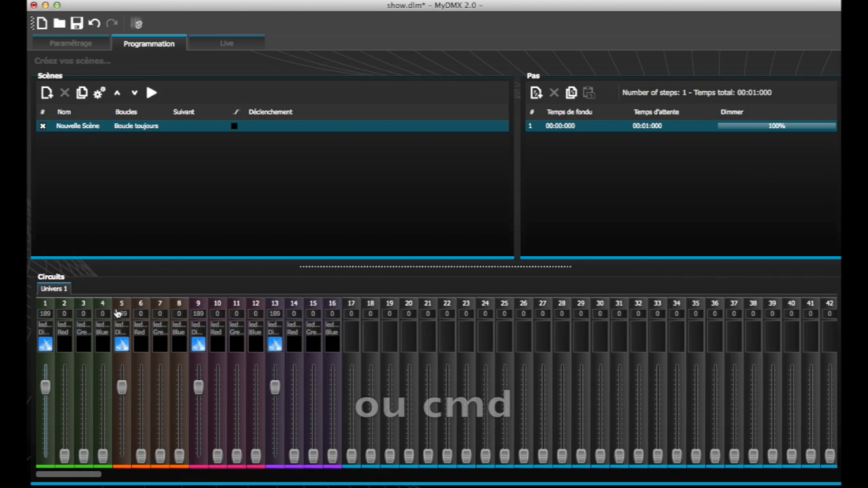
pyautogui.keyDown('super'); pyautogui.click(120, 309); pyautogui.keyUp('super')
pyautogui.keyDown('super'); pyautogui.click(202, 307); pyautogui.keyUp('super')
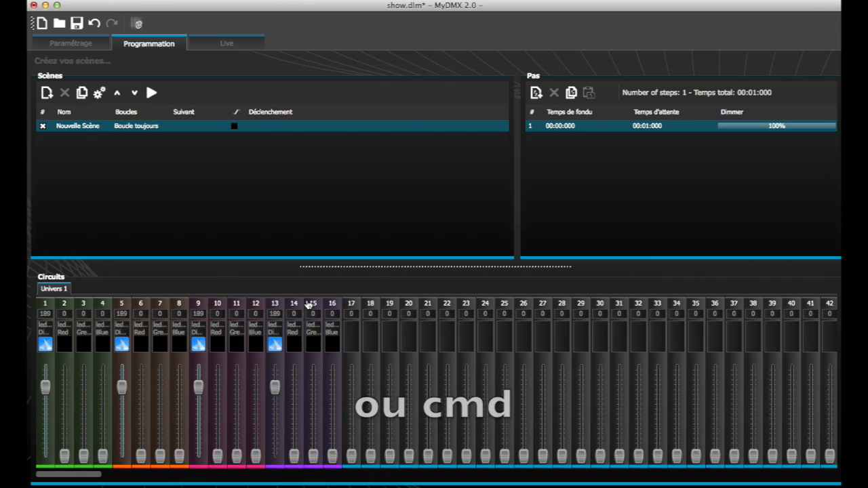
pyautogui.keyDown('super'); pyautogui.click(274, 306); pyautogui.keyUp('super')
pyautogui.moveTo(274, 387)
pyautogui.mouseDown()
pyautogui.moveTo(277, 442)
pyautogui.moveTo(281, 387)
pyautogui.mouseUp()
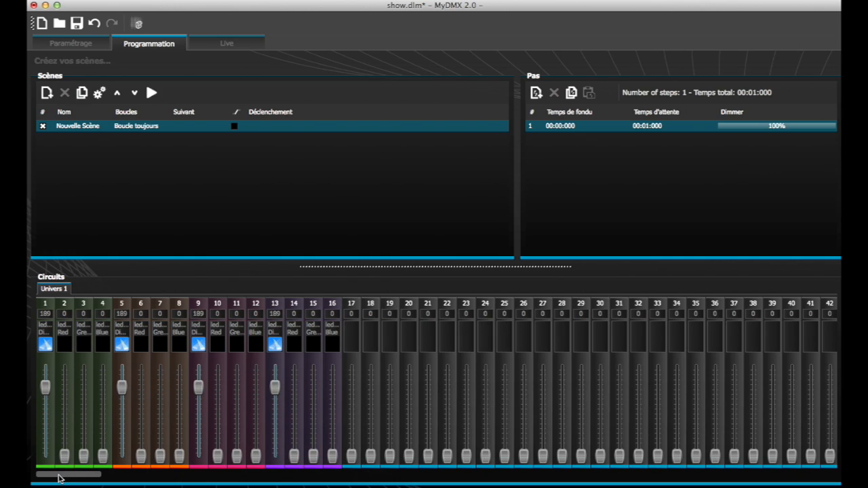
# - Raise the Red faders on circuits 2, 6, 10 and 14 to 255 for all four fixtures
pyautogui.moveTo(64, 456); pyautogui.dragTo(67, 343)
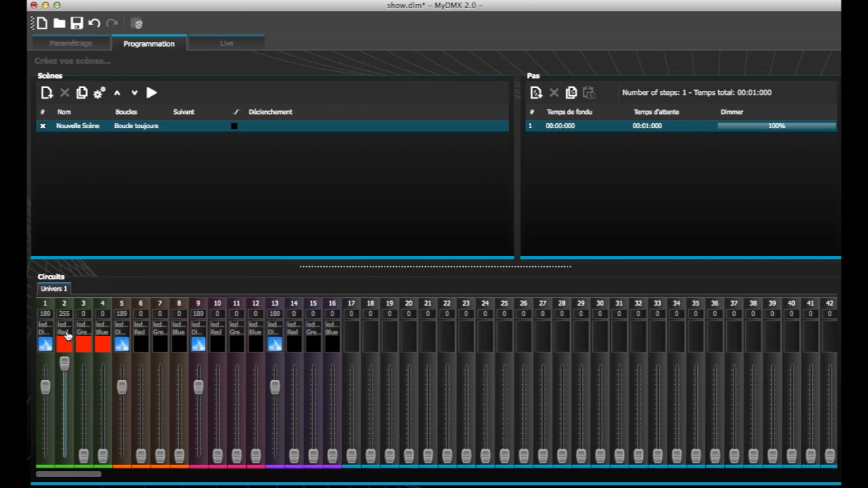
pyautogui.moveTo(140, 456); pyautogui.dragTo(141, 364)
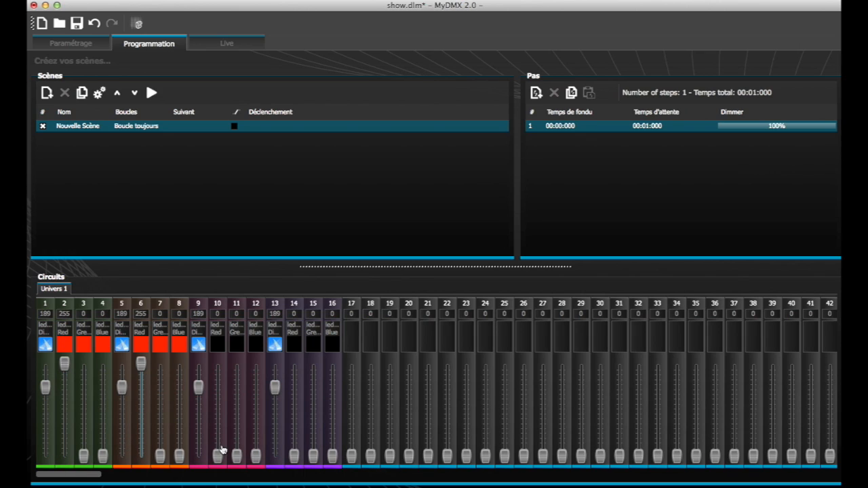
pyautogui.moveTo(221, 453); pyautogui.dragTo(218, 364)
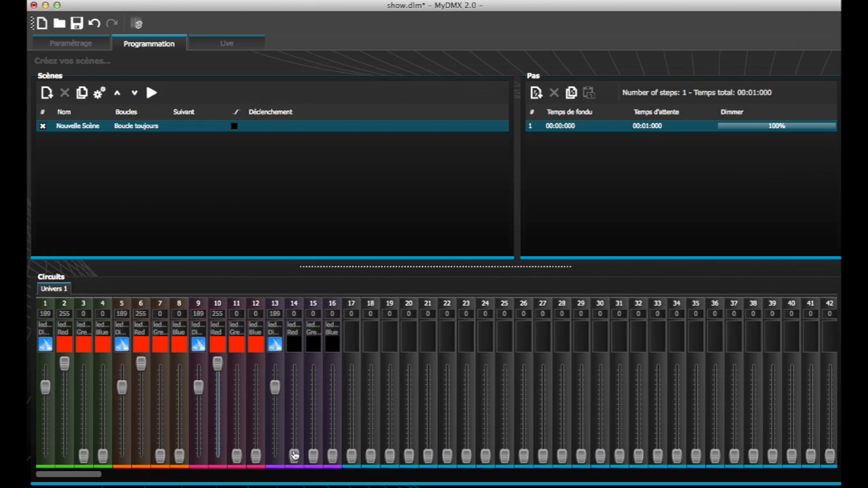
pyautogui.moveTo(294, 456); pyautogui.dragTo(294, 360)
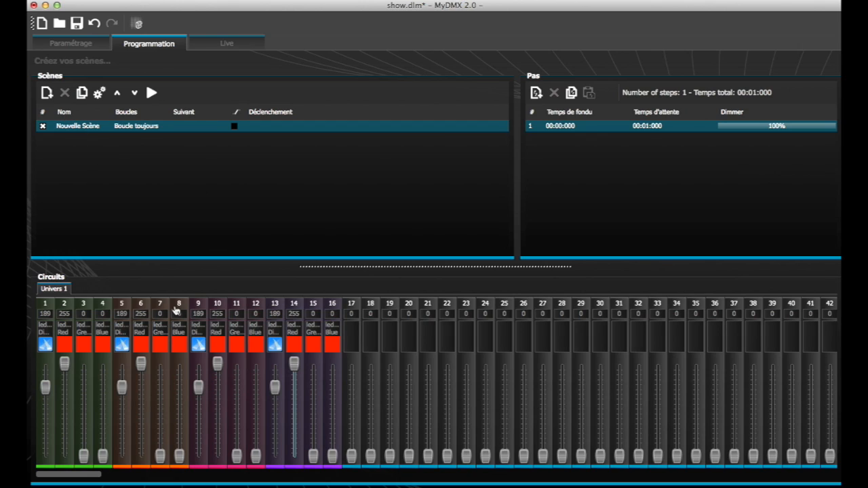
# - Rename the scene "Nouvelle Scène" as Rouge
pyautogui.doubleClick(75, 128)
pyautogui.write('Rouge')
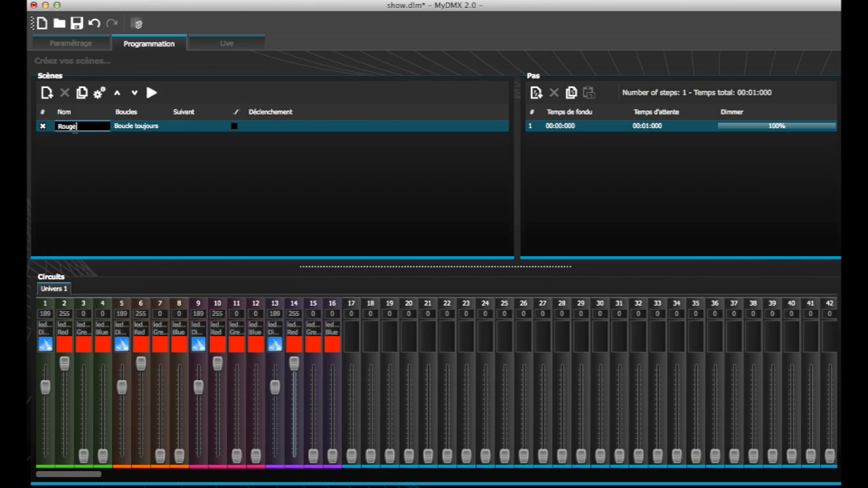
pyautogui.press('Return')
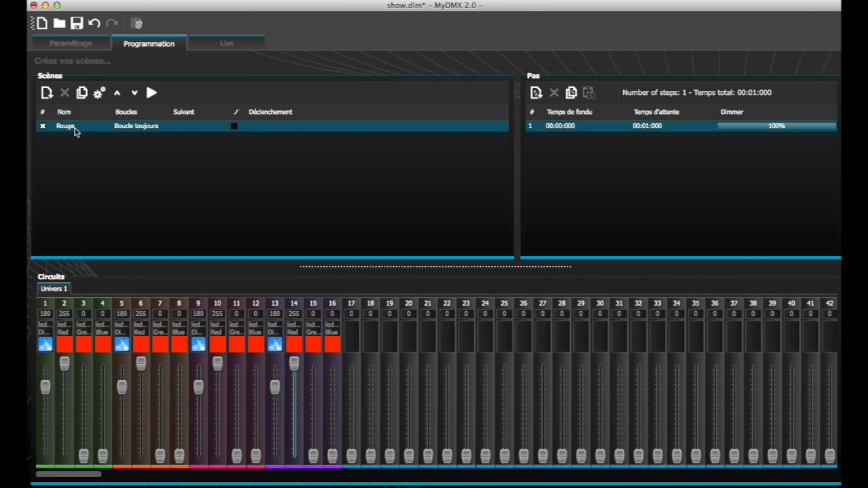
# - Save the show as a file named Scene3
pyautogui.click(76, 23)
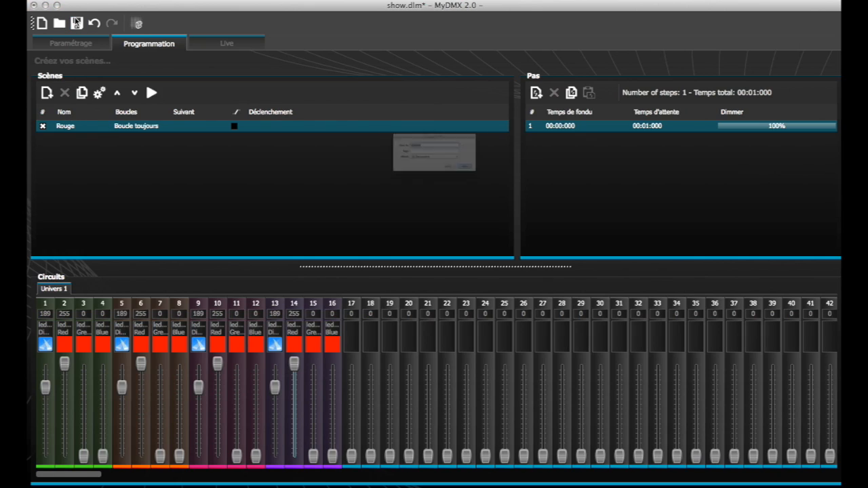
pyautogui.write('S')
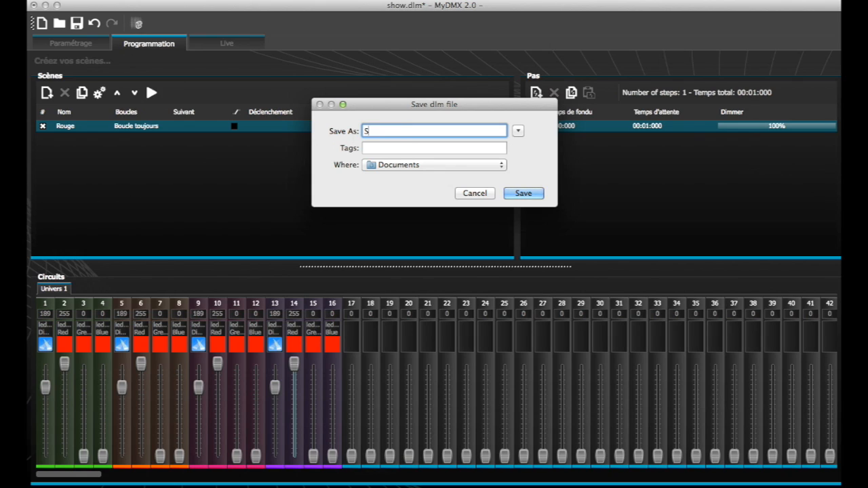
pyautogui.write('cene')
pyautogui.press('super+d')
pyautogui.write('3')
pyautogui.click(515, 193)
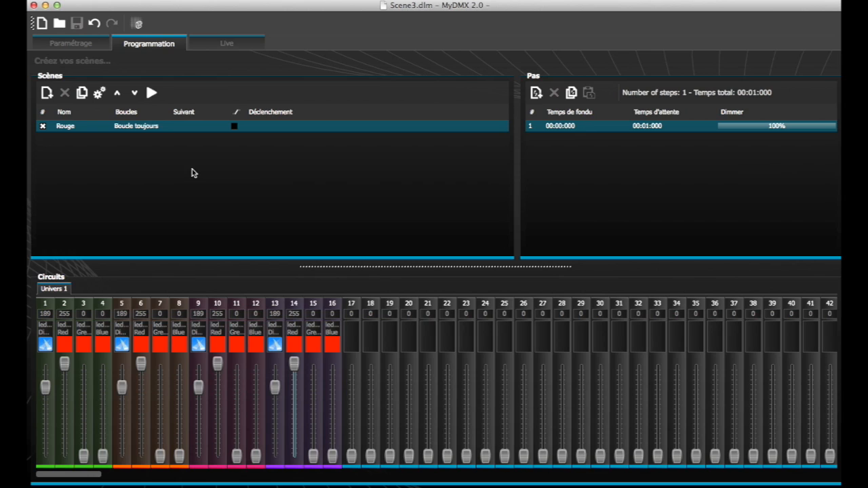
# - Play the Rouge scene in Live mode and return to scene programming
pyautogui.click(244, 49)
pyautogui.click(70, 128)
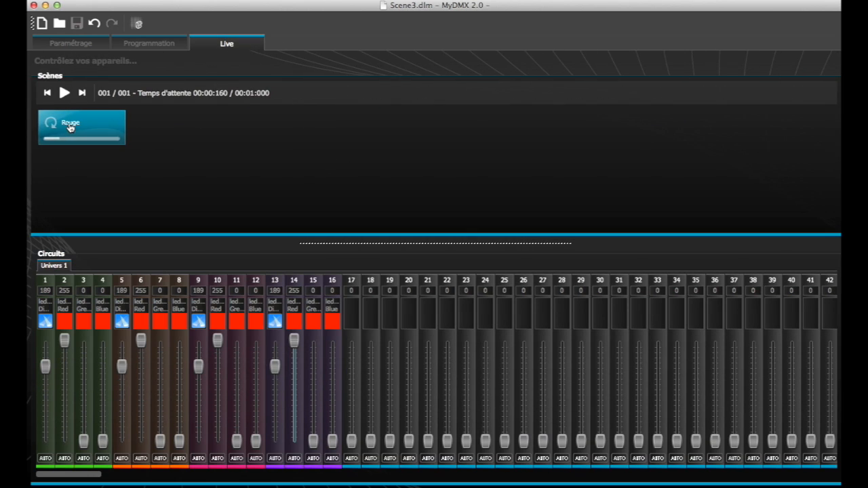
pyautogui.click(149, 46)
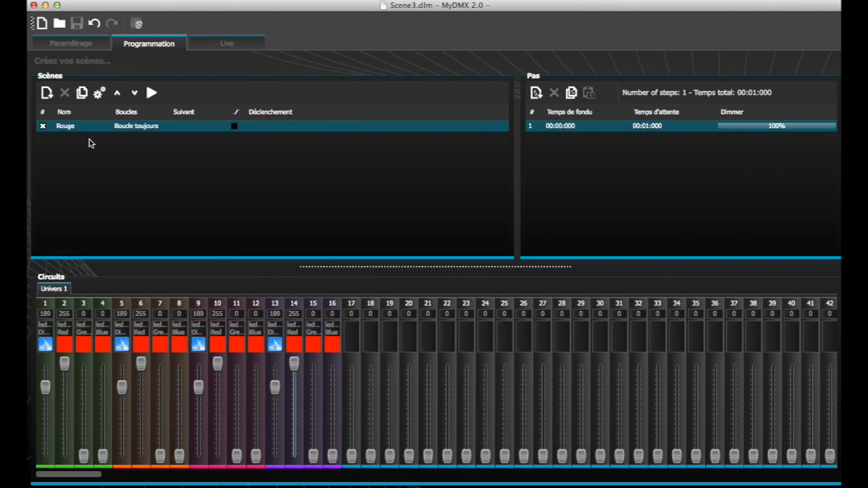
# - Add a new scene below Rouge and name it Blackout
pyautogui.click(46, 94)
pyautogui.doubleClick(72, 138)
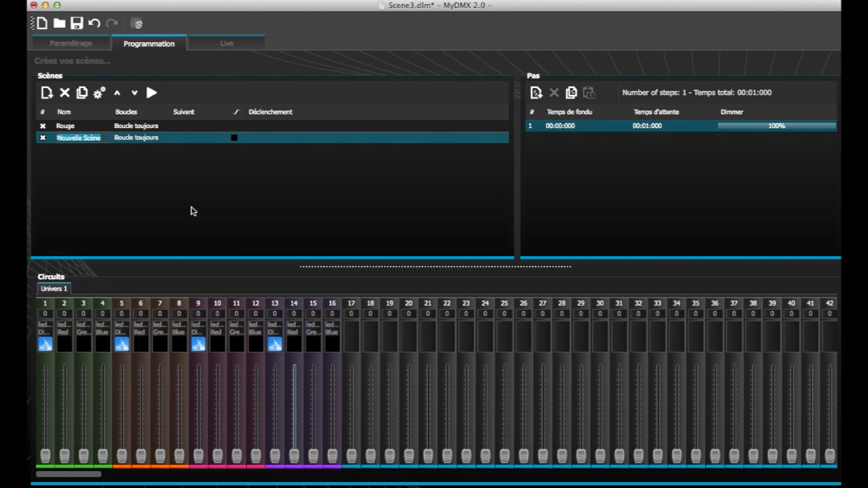
pyautogui.write('Blan')
pyautogui.press('Return')
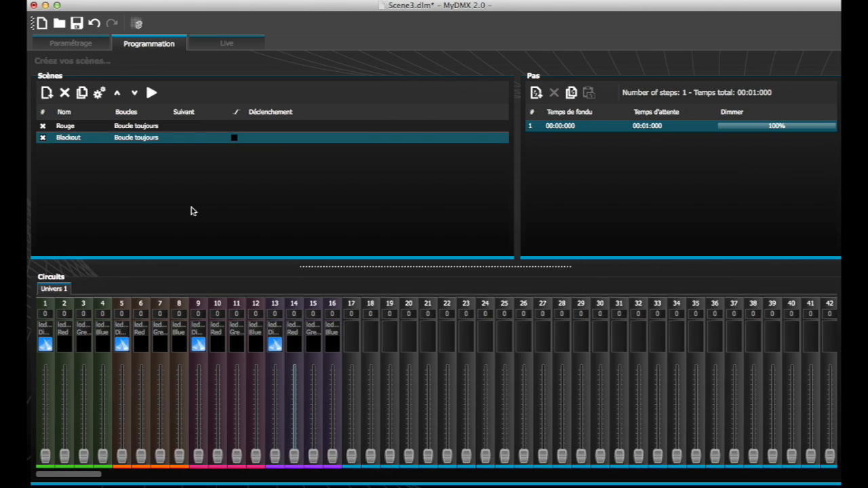
# - Save the show, switch to Live mode and play the Rouge and Blackout scenes
pyautogui.click(77, 23)
pyautogui.click(200, 48)
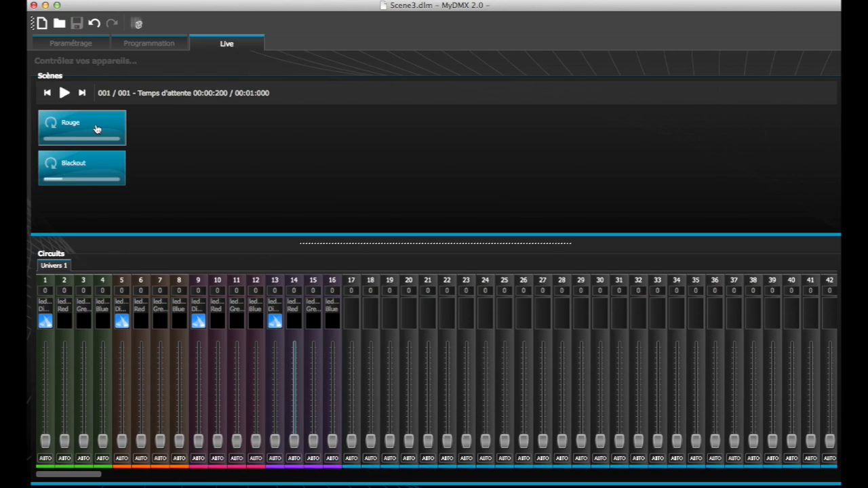
pyautogui.click(96, 129)
pyautogui.click(95, 164)
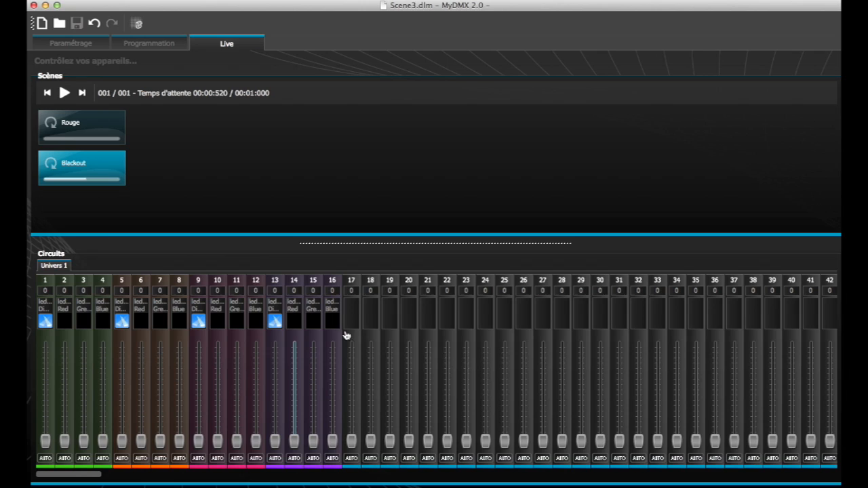
# - Open the Scene builder and resize and place its window so all four projectors and the presets fit on screen
pyautogui.click(136, 26)
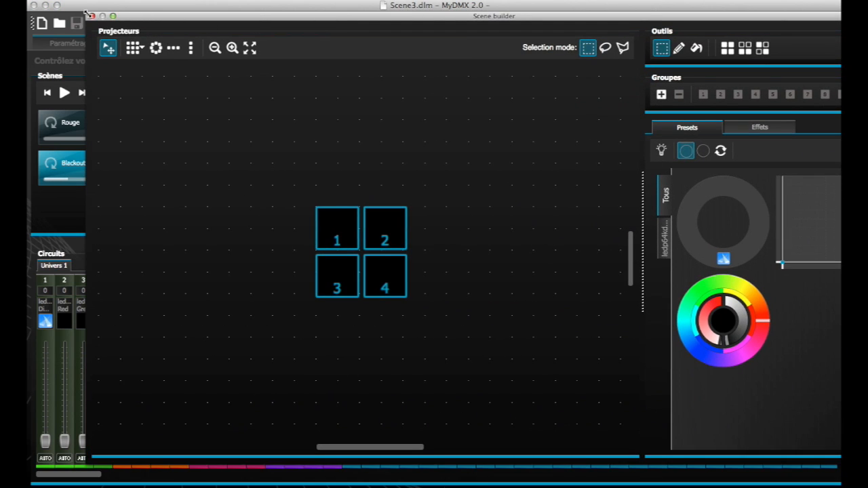
pyautogui.moveTo(88, 15); pyautogui.dragTo(264, 92)
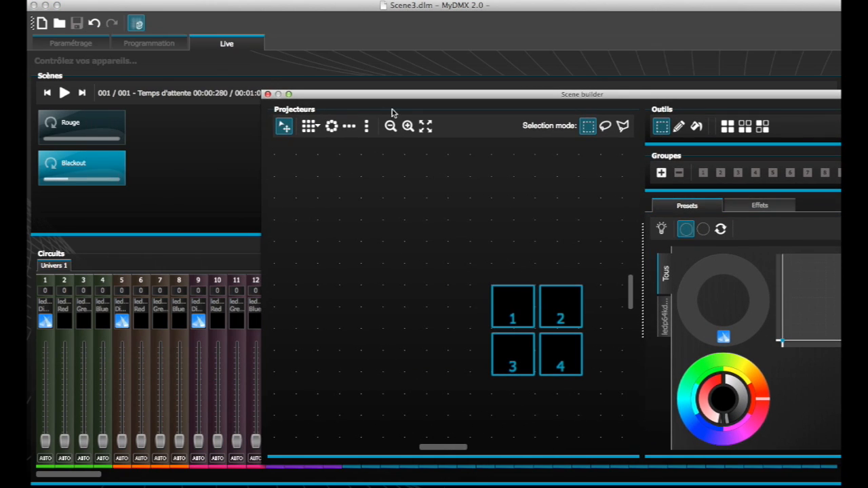
pyautogui.moveTo(322, 90); pyautogui.dragTo(179, 21)
pyautogui.moveTo(325, 208); pyautogui.dragTo(462, 317)
pyautogui.moveTo(426, 255); pyautogui.dragTo(317, 174)
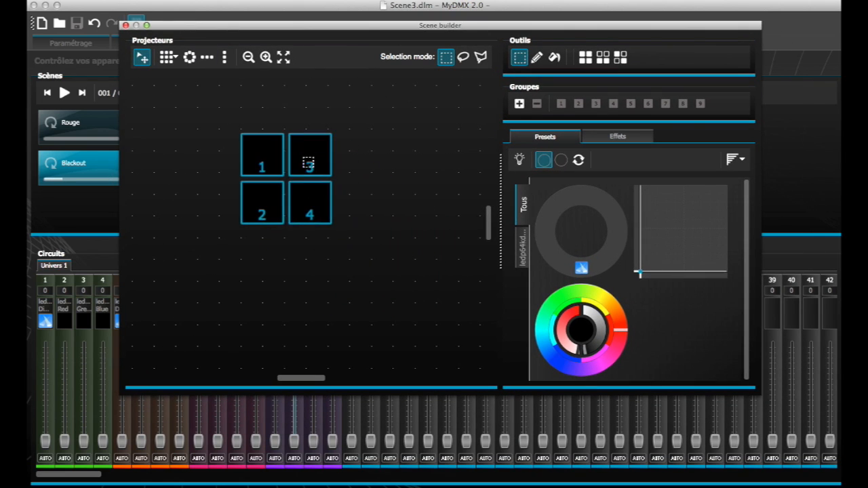
pyautogui.click(364, 238)
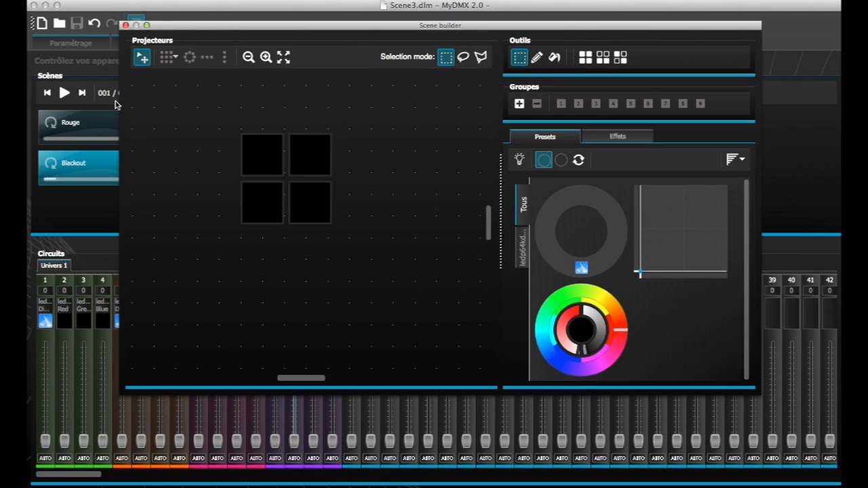
# - Narrow the Scene builder window and move it aside so the Live scene buttons stay uncovered
pyautogui.moveTo(118, 103); pyautogui.dragTo(194, 112)
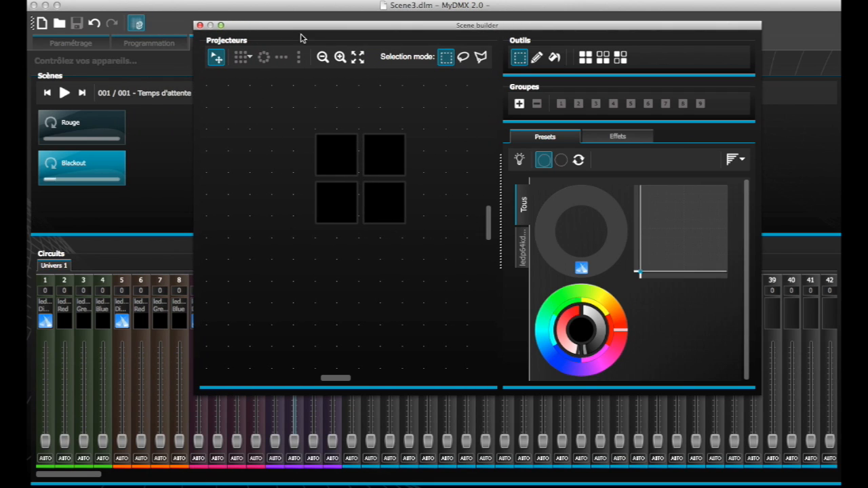
pyautogui.click(165, 161)
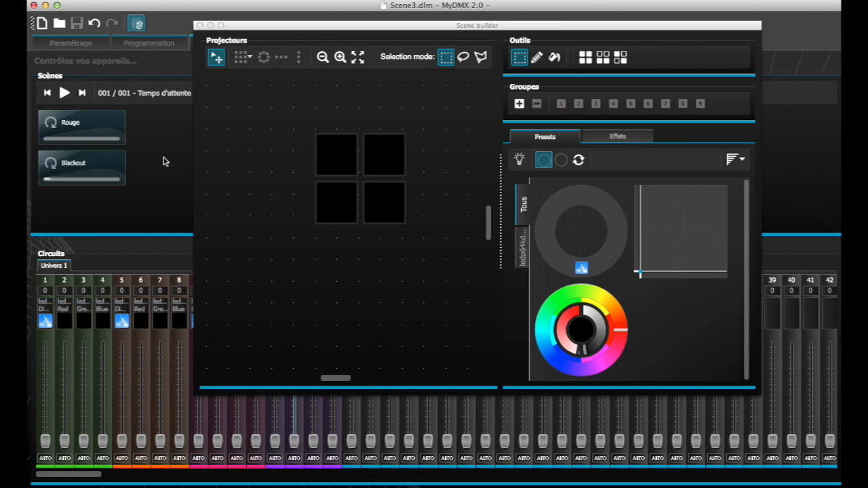
pyautogui.click(246, 34)
pyautogui.moveTo(247, 33); pyautogui.dragTo(314, 40)
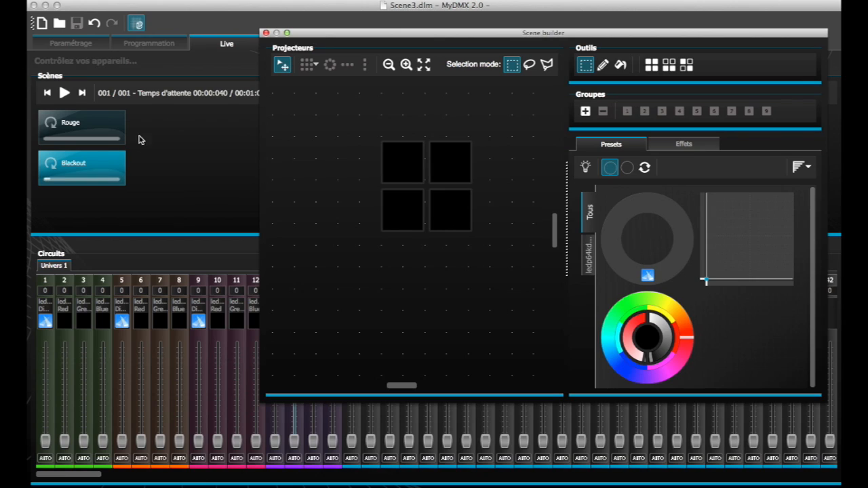
# - Play Rouge, Blackout and Rouge again in Live mode to check the projector colours in the Scene builder
pyautogui.click(102, 132)
pyautogui.click(102, 133)
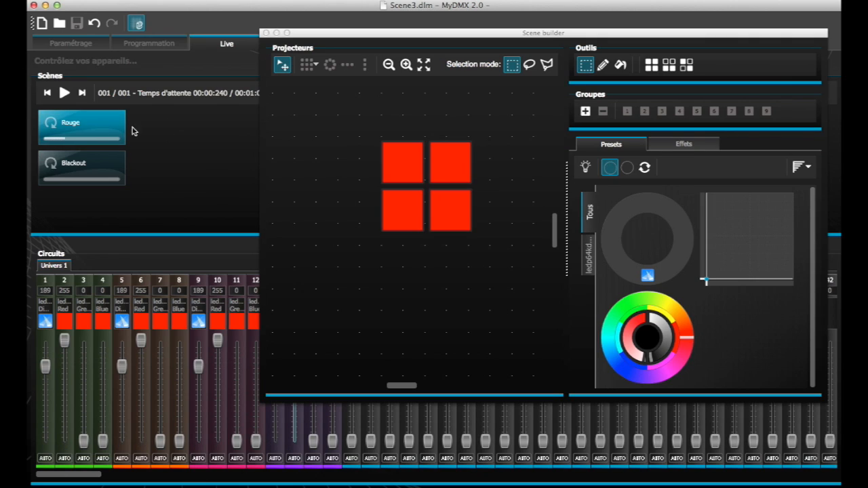
pyautogui.click(121, 181)
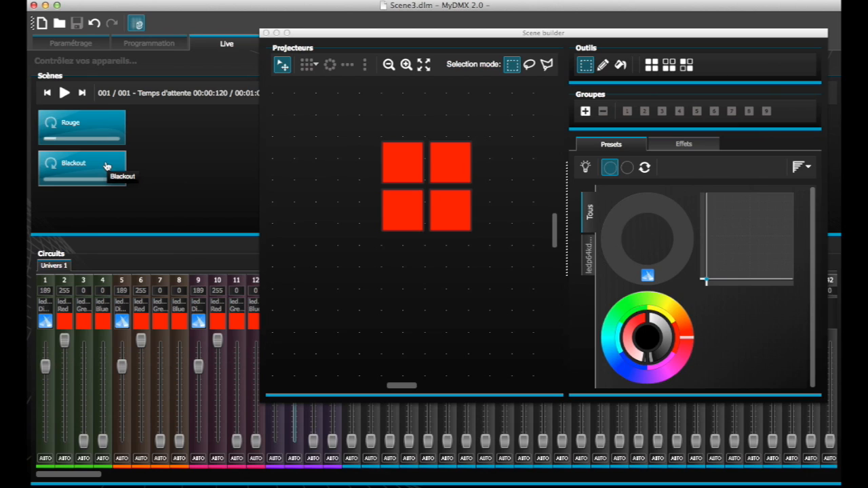
pyautogui.click(109, 130)
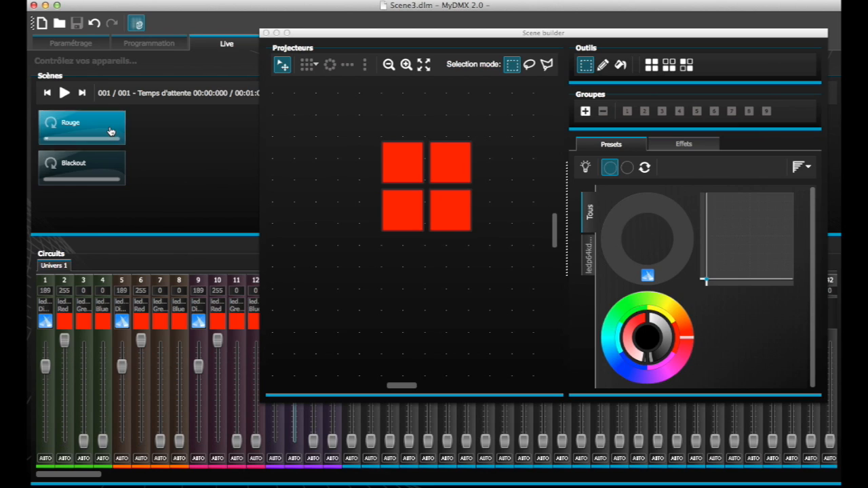
# - Return to scene programming, add a new scene below Blackout and rearrange the Scene builder window
pyautogui.moveTo(260, 32); pyautogui.dragTo(311, 98)
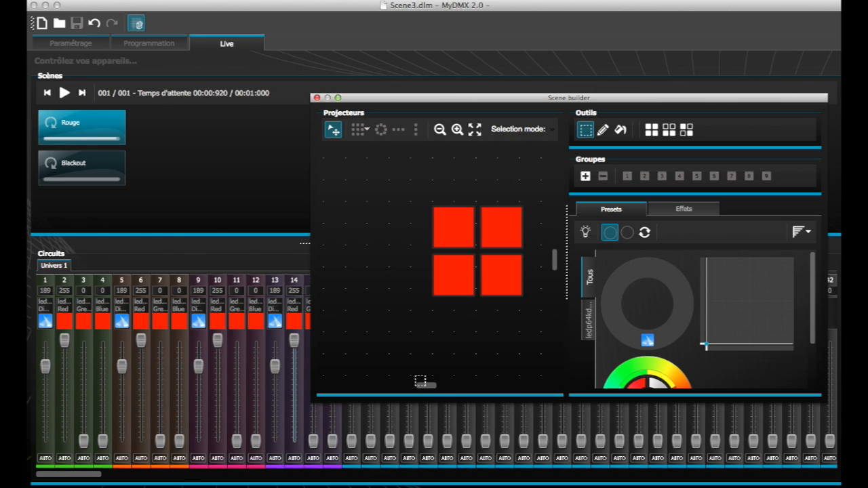
pyautogui.moveTo(419, 385); pyautogui.dragTo(428, 387)
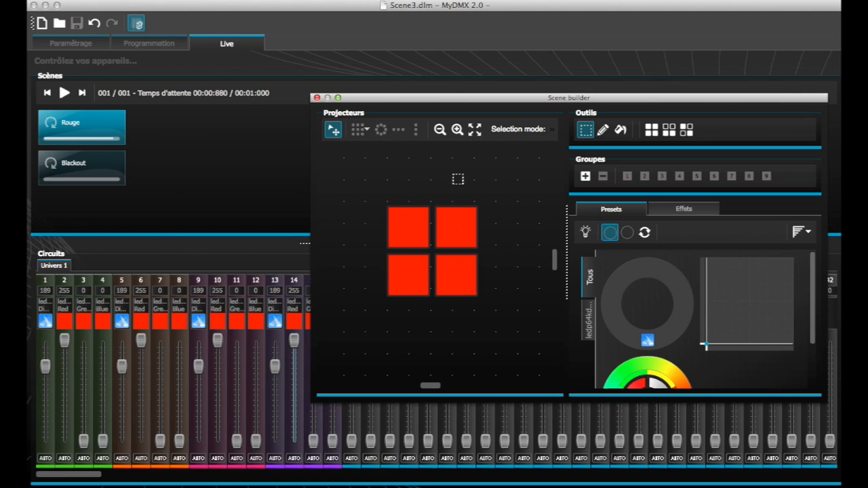
pyautogui.click(147, 44)
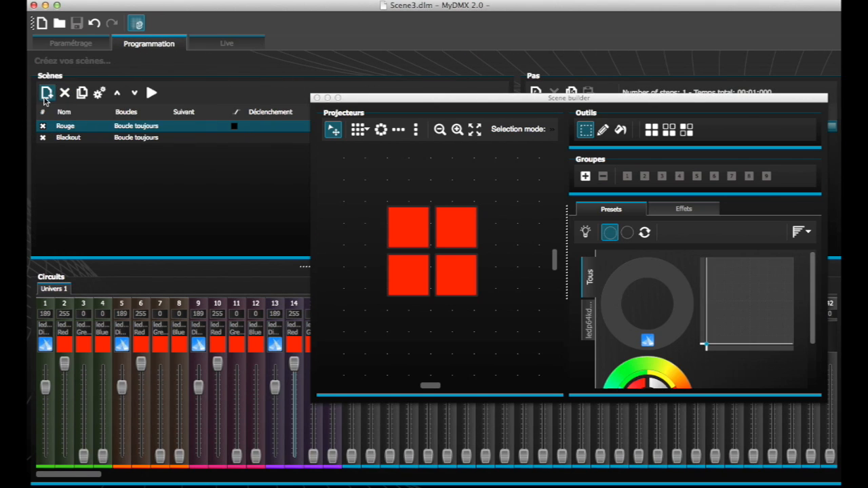
pyautogui.click(46, 93)
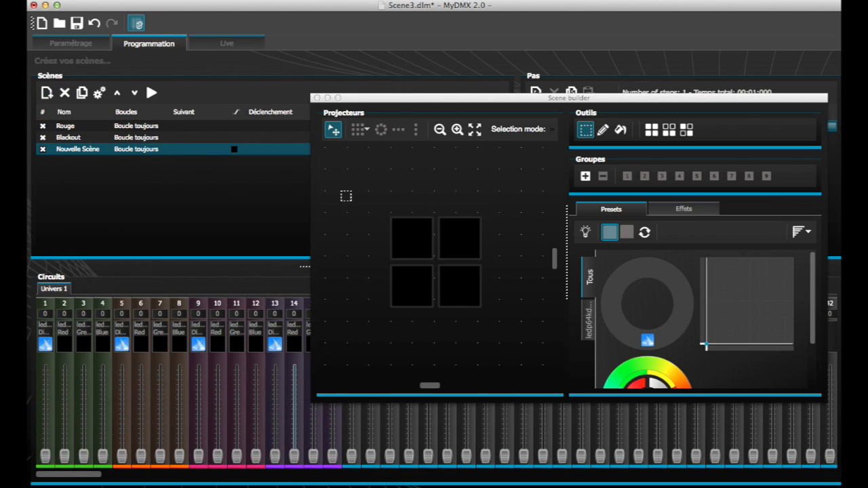
pyautogui.moveTo(397, 95); pyautogui.dragTo(263, 25)
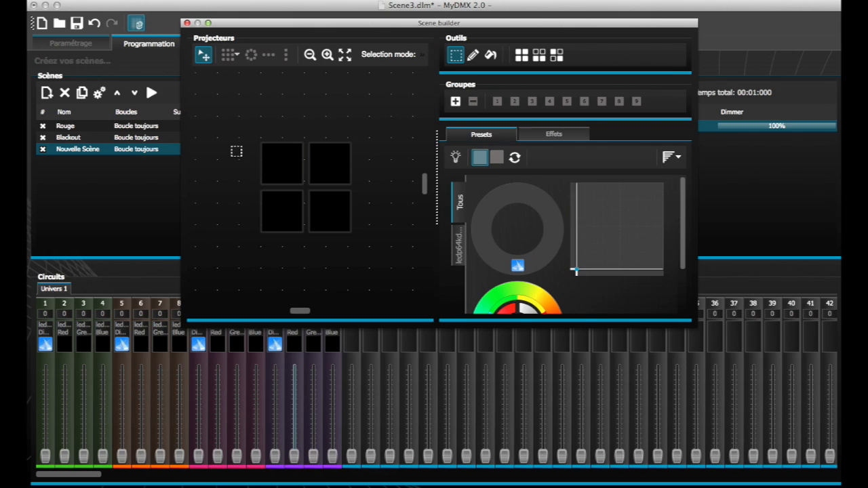
# - Select the upper two projectors, enlarge the Scene builder and turn on their beam with the dimmer channels at 189
pyautogui.moveTo(232, 146); pyautogui.dragTo(354, 183)
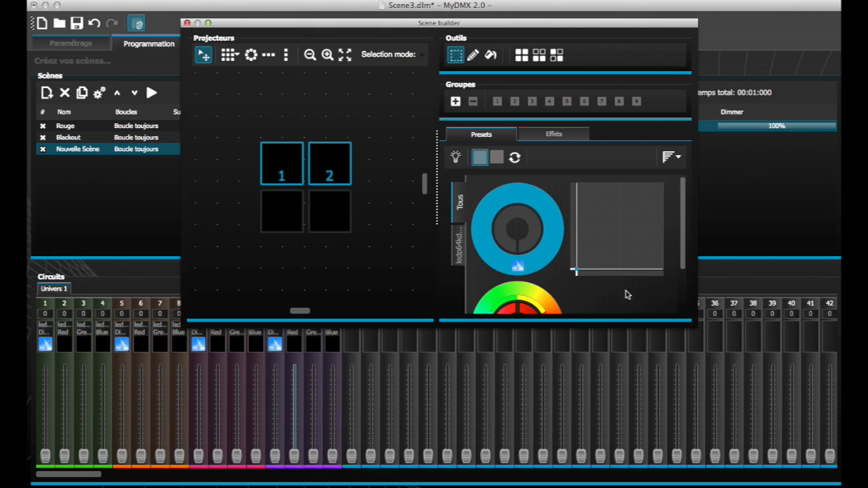
pyautogui.moveTo(694, 329); pyautogui.dragTo(708, 405)
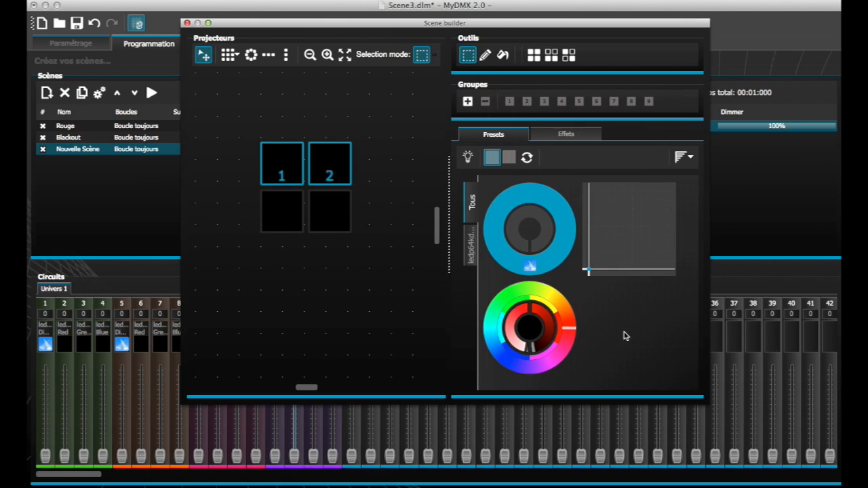
pyautogui.click(533, 269)
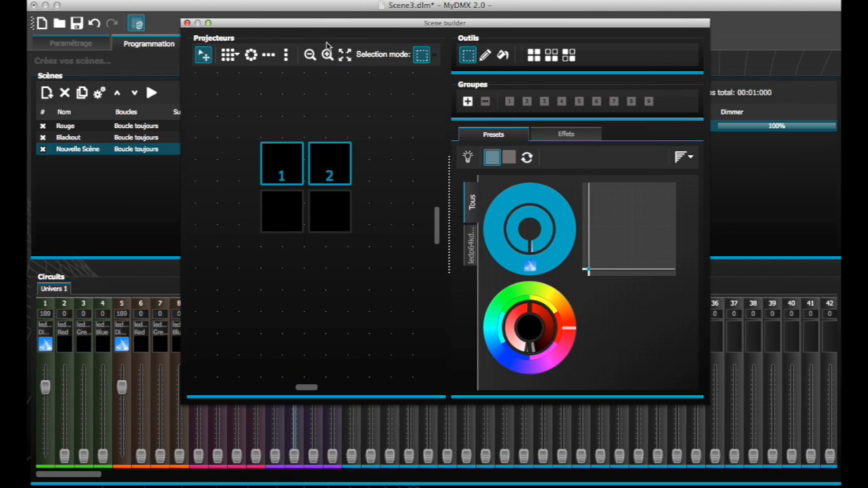
# - Colour the upper two projectors red with the colour wheel after trying blue and yellow
pyautogui.moveTo(314, 26); pyautogui.dragTo(432, 27)
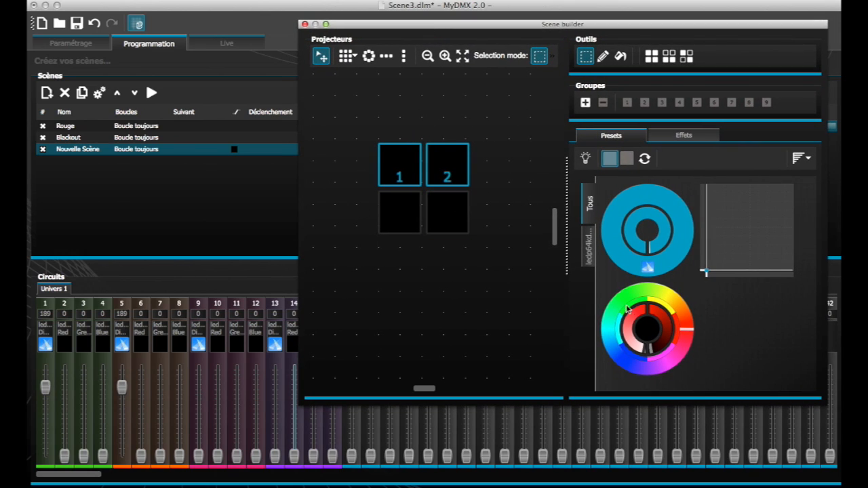
pyautogui.click(678, 331)
pyautogui.click(637, 360)
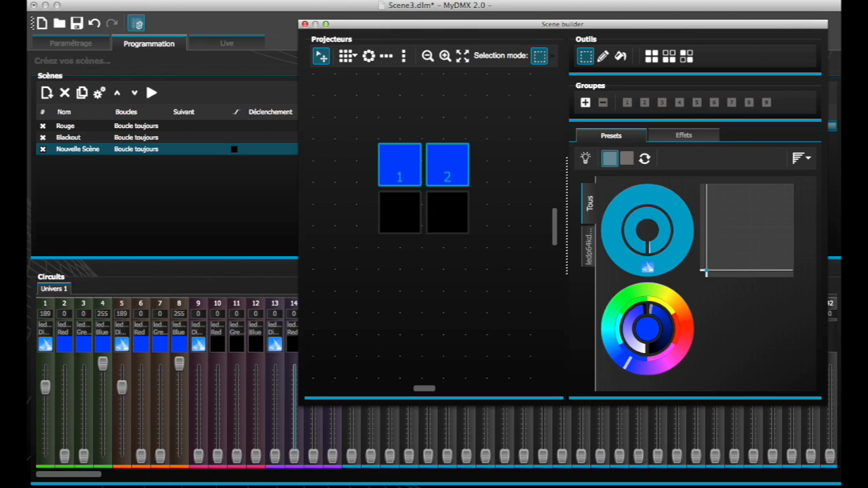
pyautogui.moveTo(627, 362); pyautogui.dragTo(630, 365)
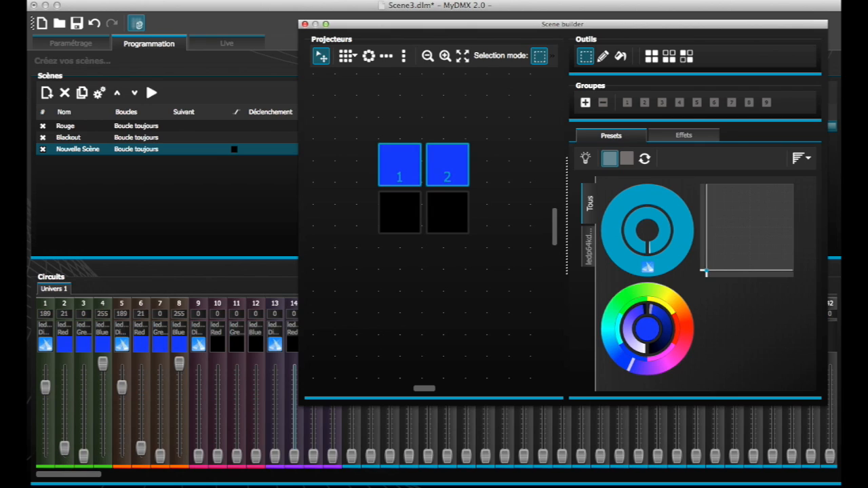
pyautogui.click(662, 296)
pyautogui.moveTo(666, 302); pyautogui.dragTo(670, 311)
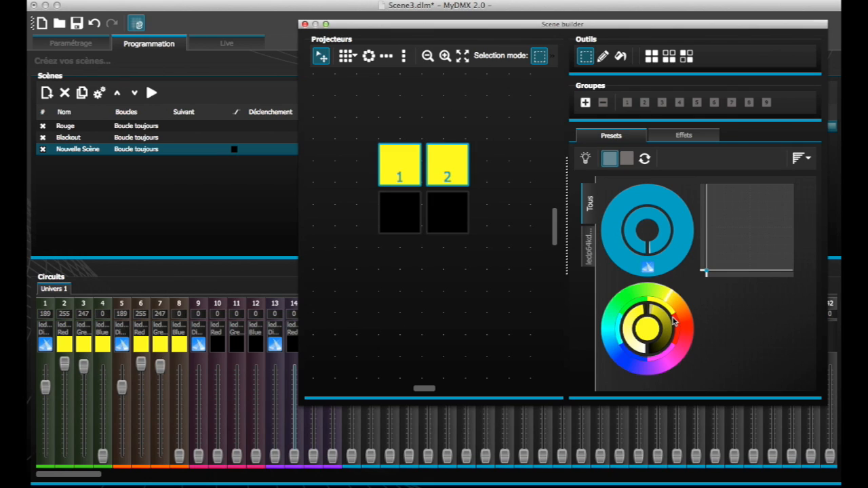
pyautogui.click(676, 324)
# - Colour the lower two projectors cyan, turn on their beam with the dimmer channels at 189 and clear the selection
pyautogui.moveTo(370, 232); pyautogui.dragTo(491, 210)
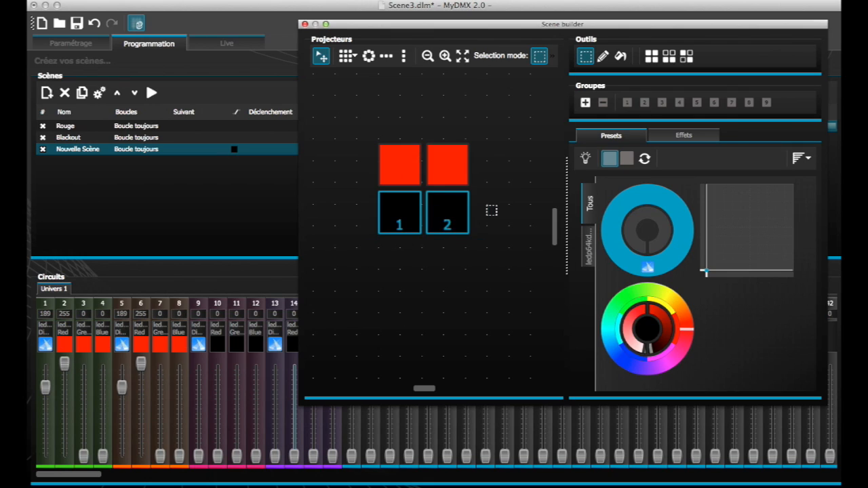
pyautogui.click(622, 344)
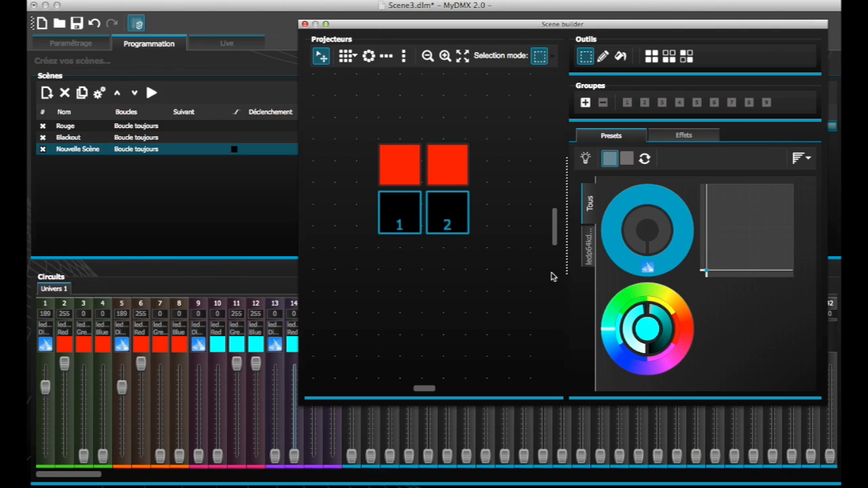
pyautogui.click(645, 269)
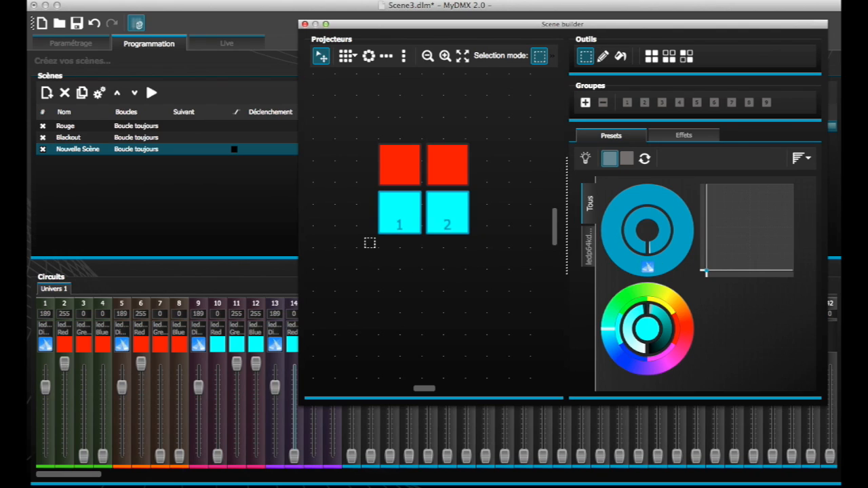
pyautogui.click(370, 242)
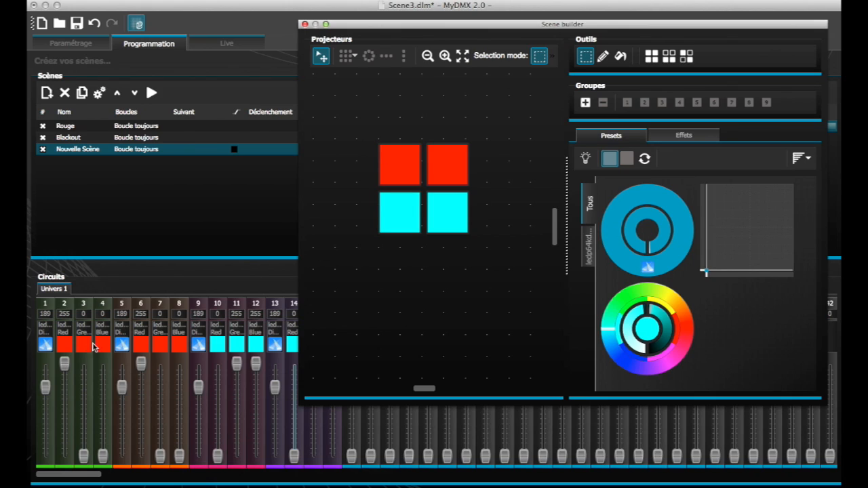
# - Save the show and rename the scene "Nouvelle Scène" as Test
pyautogui.click(106, 191)
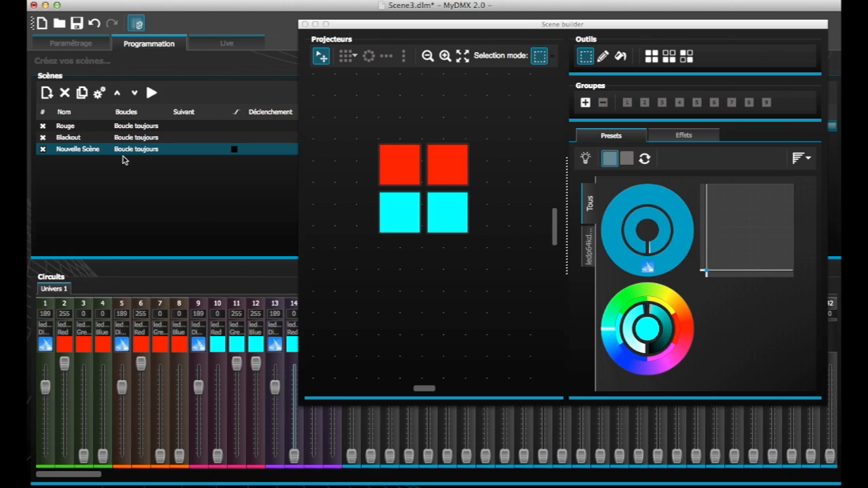
pyautogui.click(77, 24)
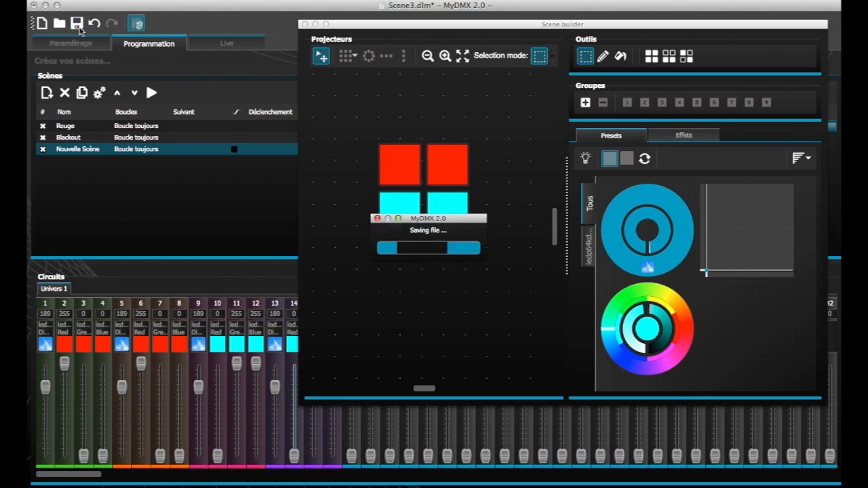
pyautogui.doubleClick(73, 152)
pyautogui.write('Test')
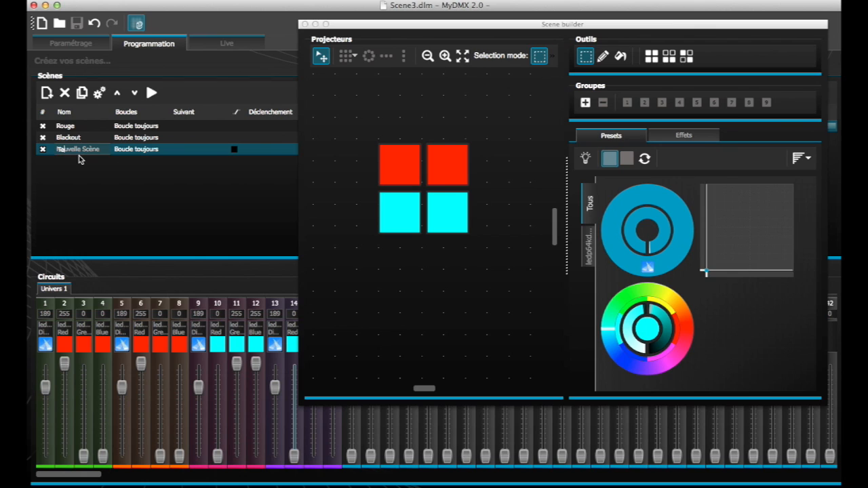
pyautogui.press('Return')
# - Play the Blackout, Test and Rouge scenes in Live mode to compare them, and return to scene programming
pyautogui.click(238, 45)
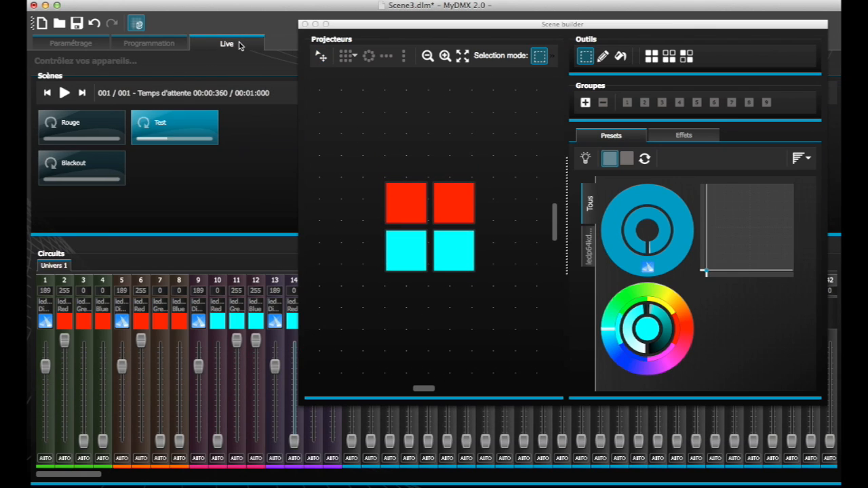
pyautogui.click(94, 163)
pyautogui.click(166, 129)
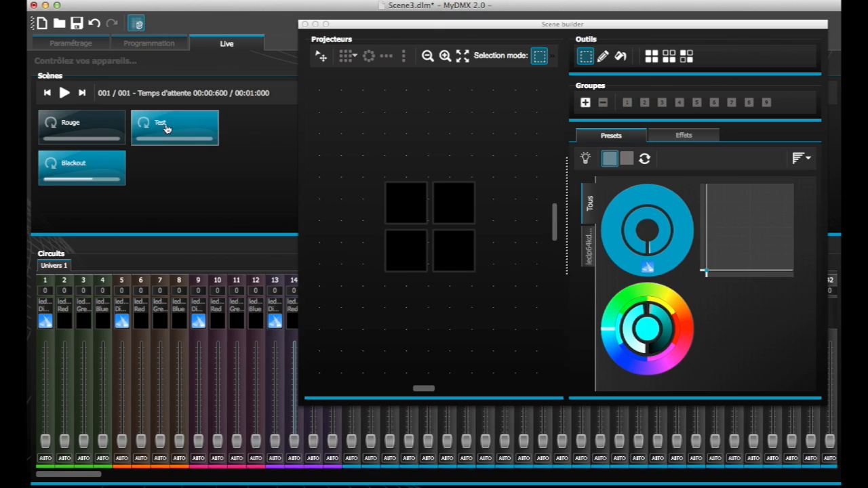
pyautogui.click(82, 130)
pyautogui.click(173, 130)
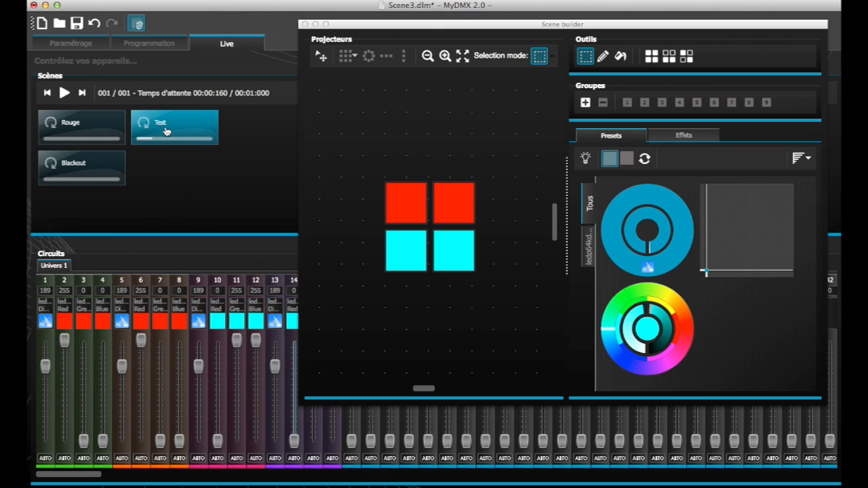
pyautogui.click(109, 180)
pyautogui.click(108, 182)
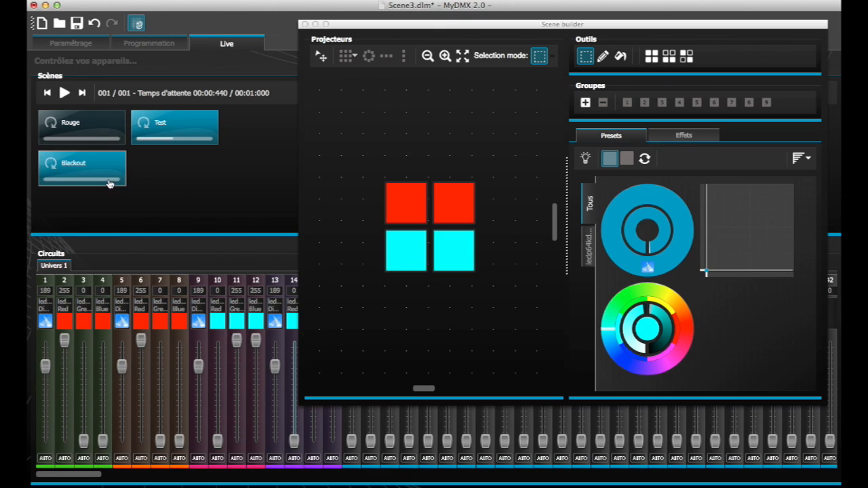
pyautogui.click(155, 44)
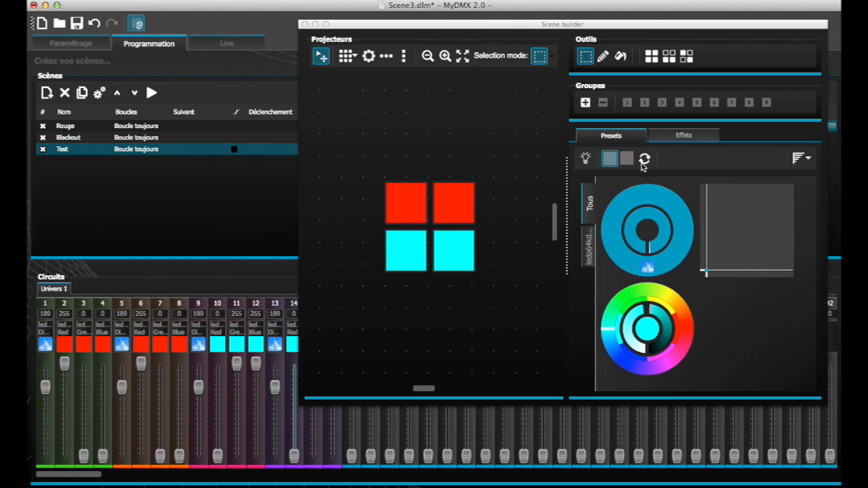
# - Add a color matrix effect over the four projectors in the Scene builder
pyautogui.click(682, 135)
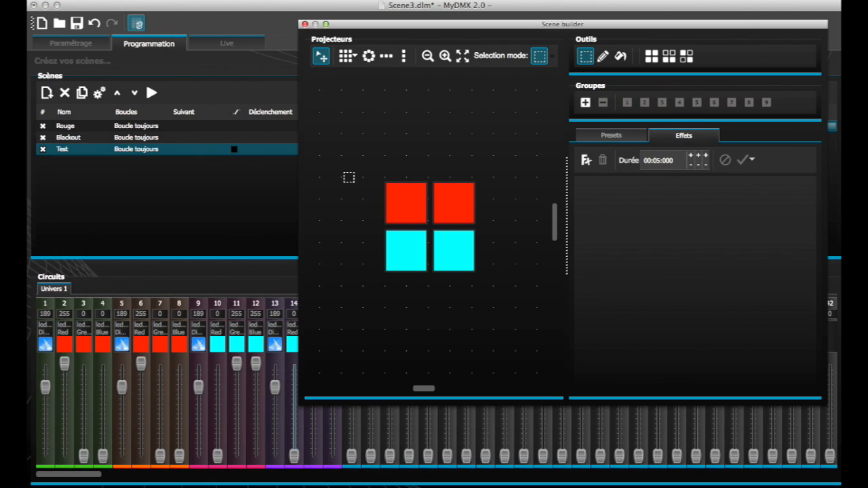
pyautogui.click(587, 162)
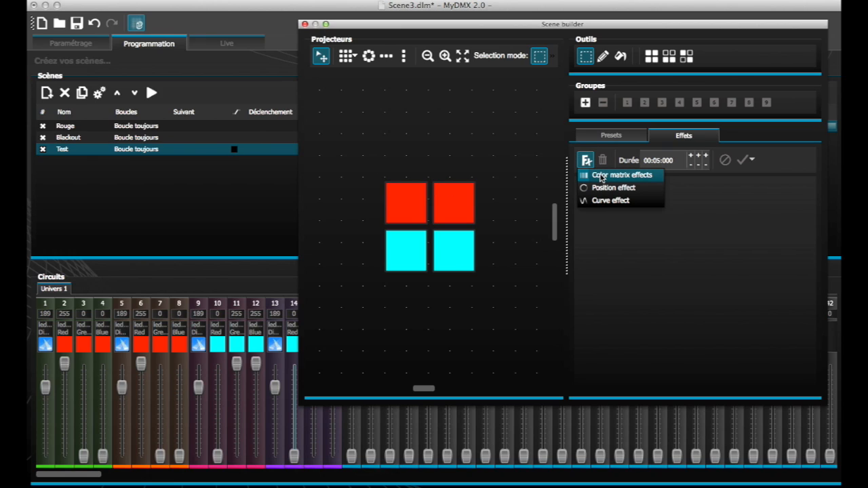
pyautogui.click(601, 176)
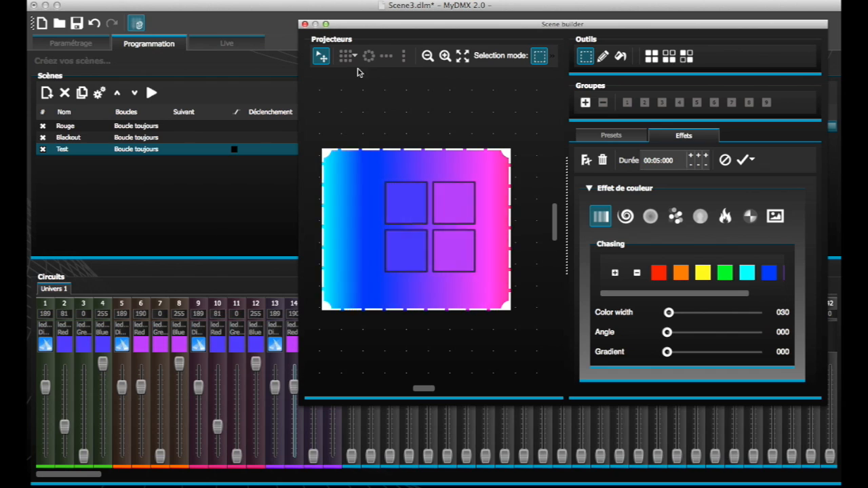
pyautogui.moveTo(401, 31); pyautogui.dragTo(455, 31)
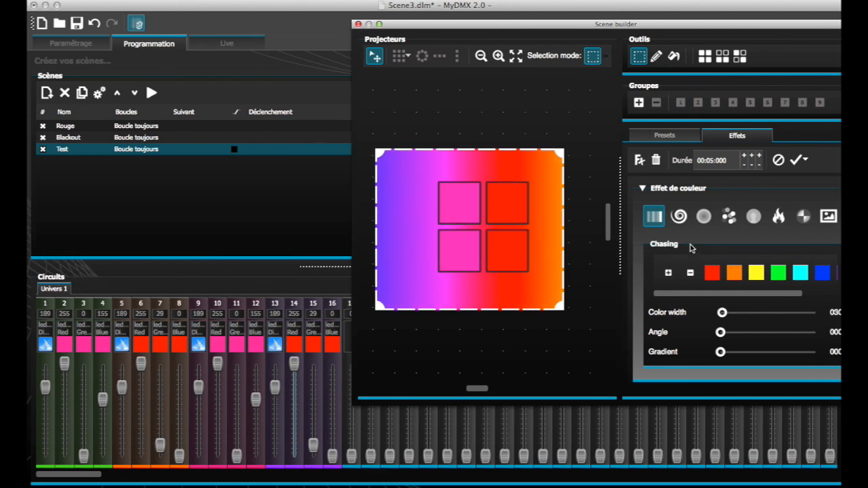
# - Try the Spiral, Burst and Balls colour effects on the matrix
pyautogui.click(680, 226)
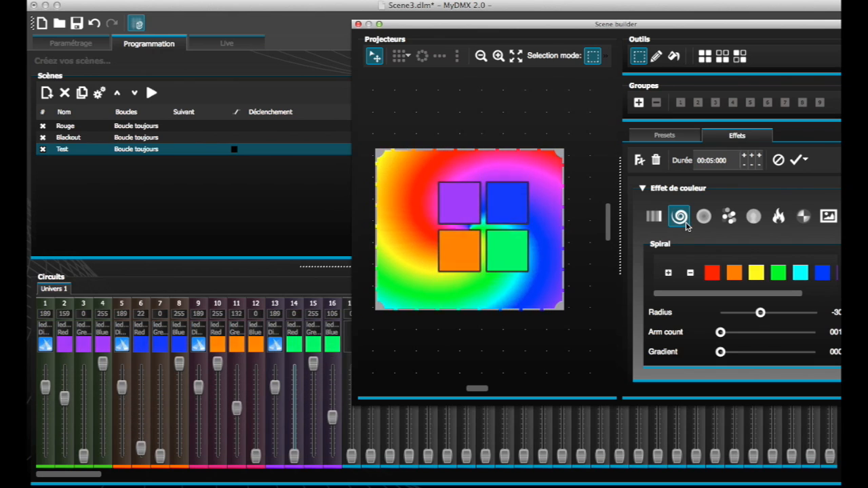
pyautogui.click(699, 224)
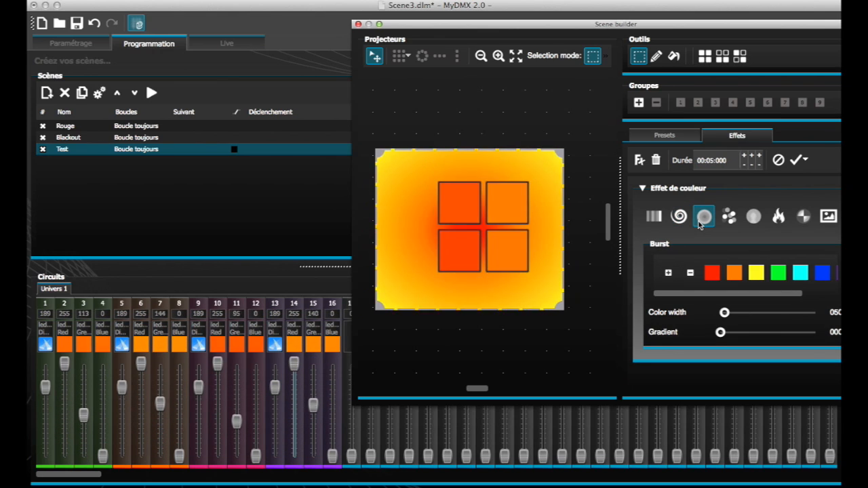
pyautogui.click(721, 222)
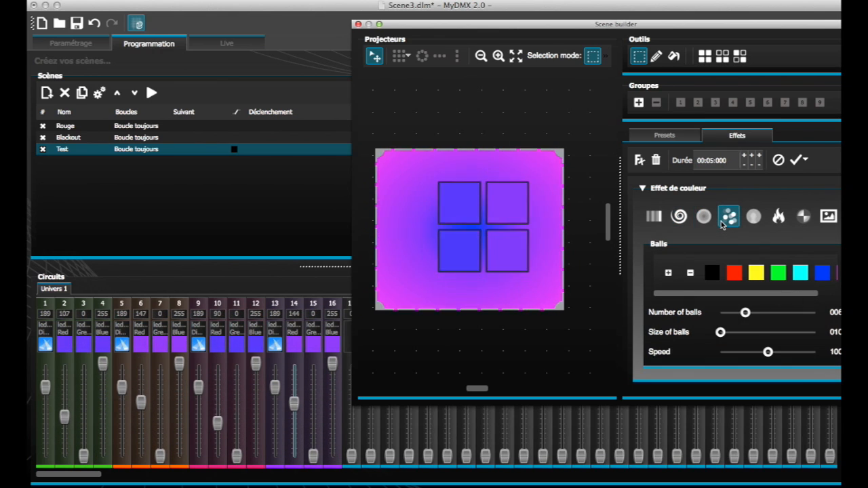
# - Try the Balls effect with the number of balls raised to 9
pyautogui.moveTo(725, 24); pyautogui.dragTo(645, 14)
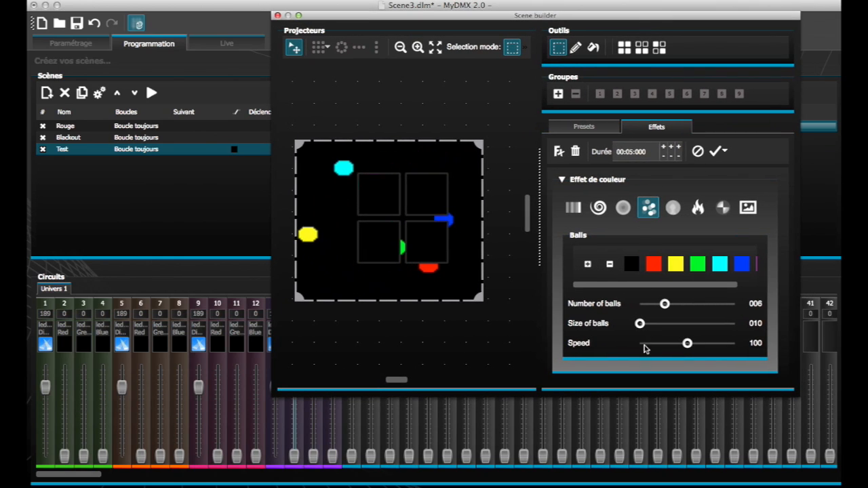
pyautogui.moveTo(665, 305); pyautogui.dragTo(678, 305)
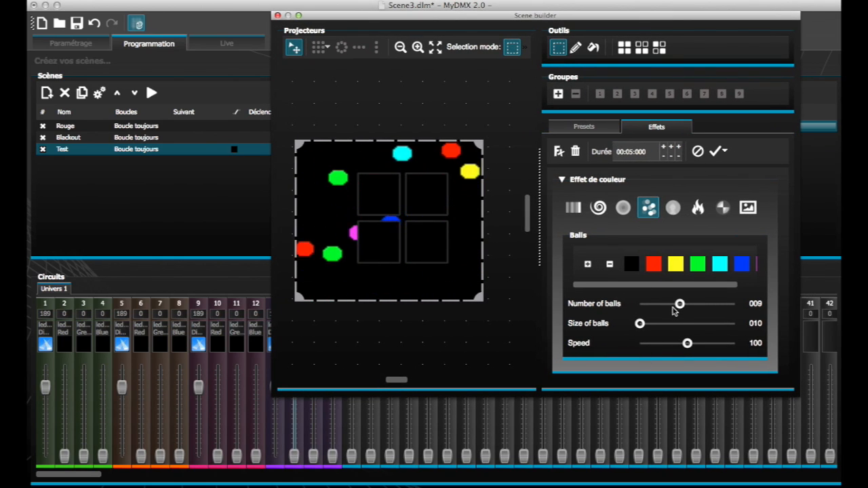
pyautogui.moveTo(679, 305); pyautogui.dragTo(682, 344)
# - Change the colour effect to Line after trying Plasma and the fire effect
pyautogui.click(670, 211)
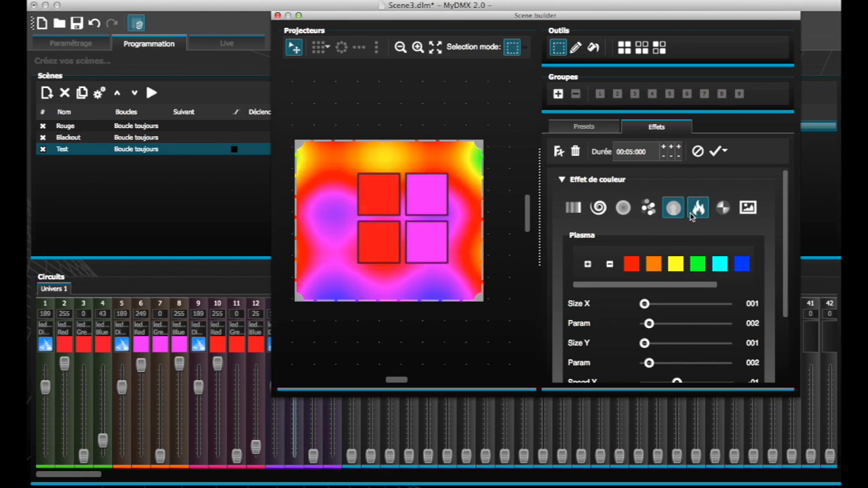
pyautogui.click(697, 209)
pyautogui.click(718, 210)
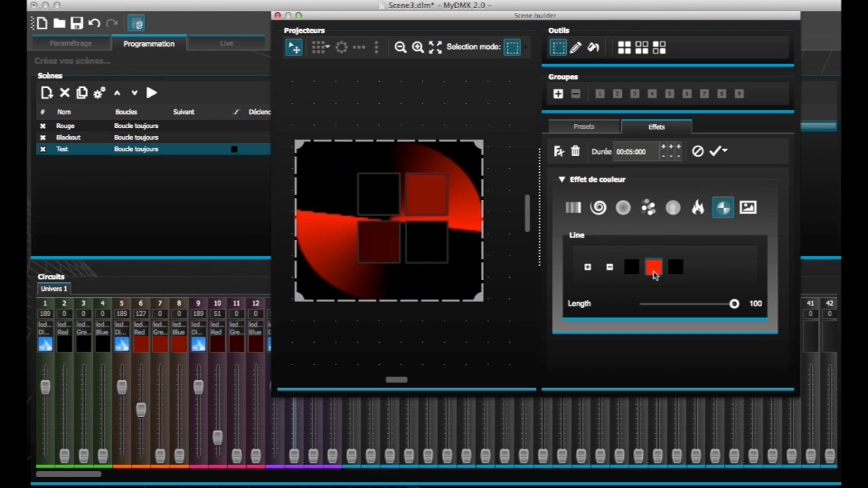
# - Recolour the middle colour of the Line effect bright green and generate the effect as a new scene
pyautogui.click(654, 269)
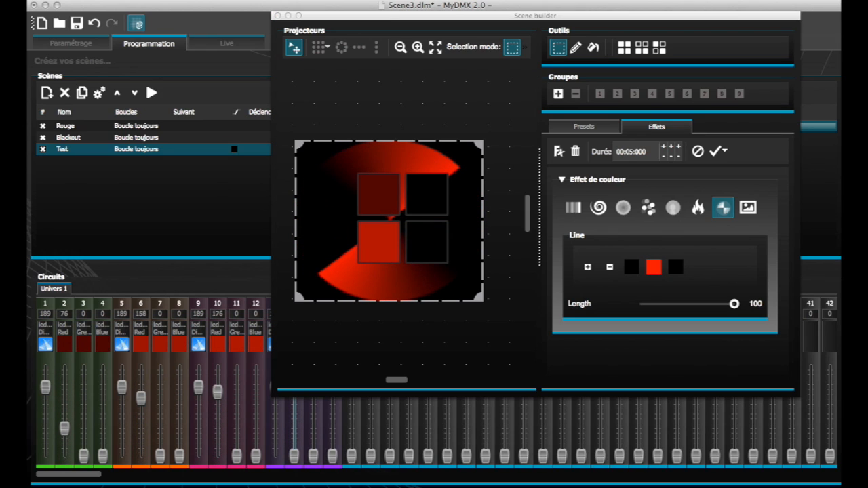
pyautogui.moveTo(831, 258); pyautogui.dragTo(220, 63)
pyautogui.click(176, 149)
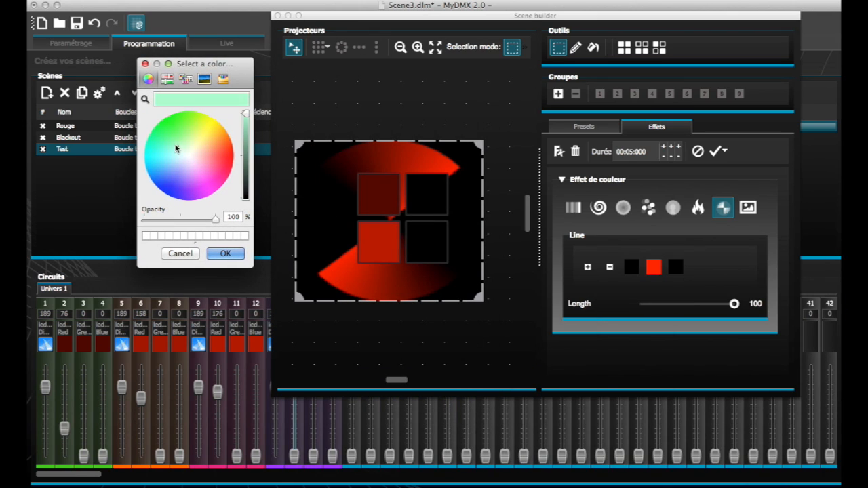
pyautogui.moveTo(176, 145); pyautogui.dragTo(163, 123)
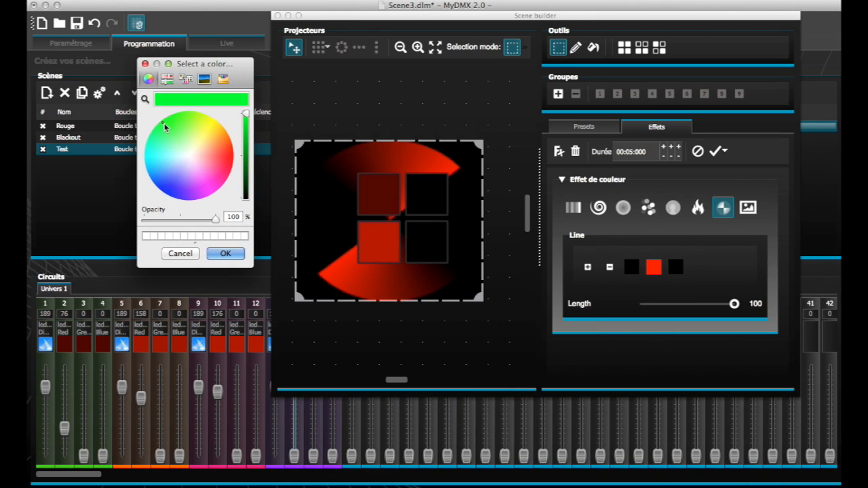
pyautogui.click(225, 253)
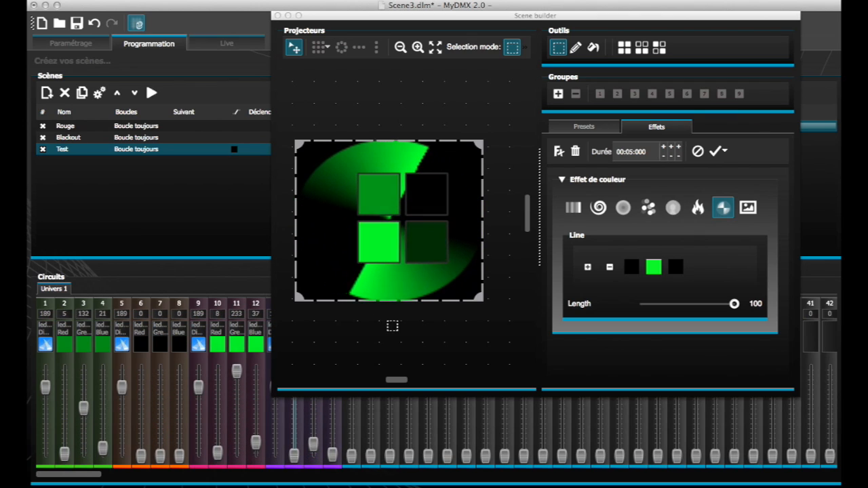
pyautogui.click(717, 153)
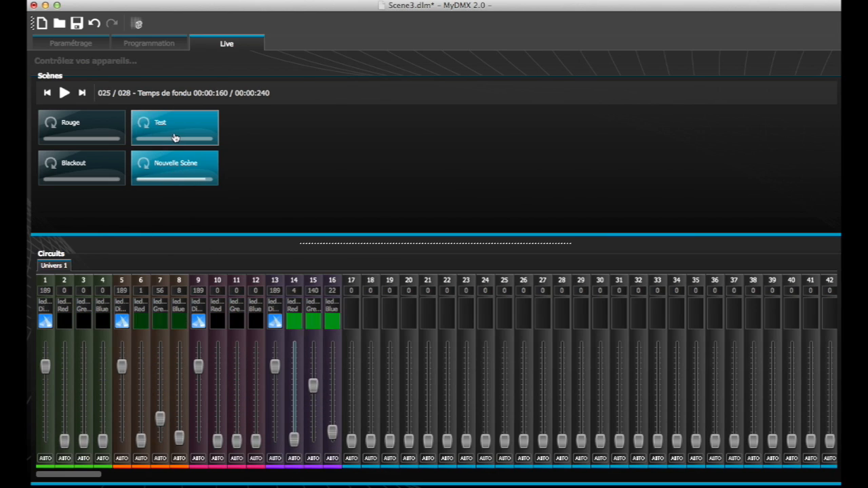
# - Alternate between the Blackout and Rouge scenes in Live mode to check how they switch
pyautogui.click(102, 177)
pyautogui.click(93, 127)
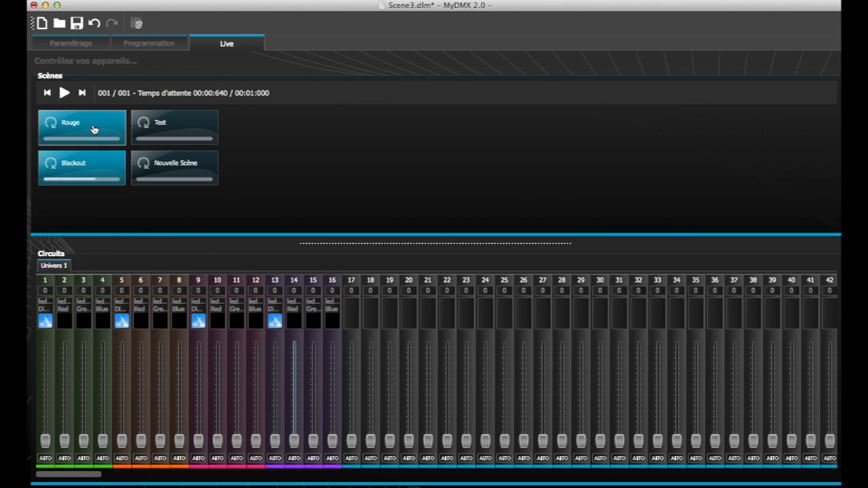
pyautogui.click(99, 160)
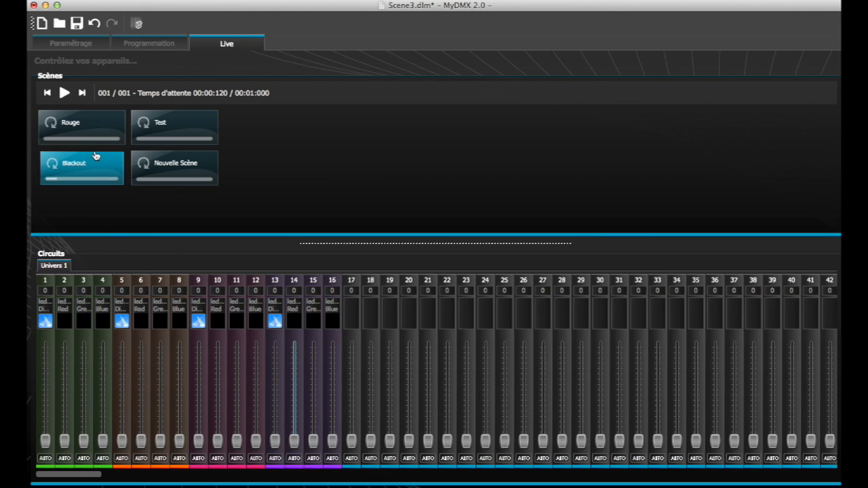
pyautogui.click(97, 126)
# - Enable the fade option for the Rouge and Blackout scenes in scene programming and save the show
pyautogui.click(171, 44)
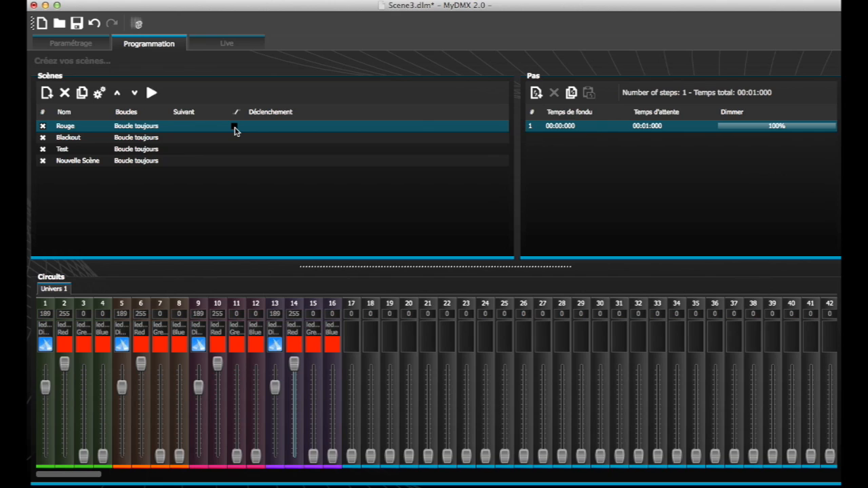
pyautogui.click(234, 127)
pyautogui.press('super+s')
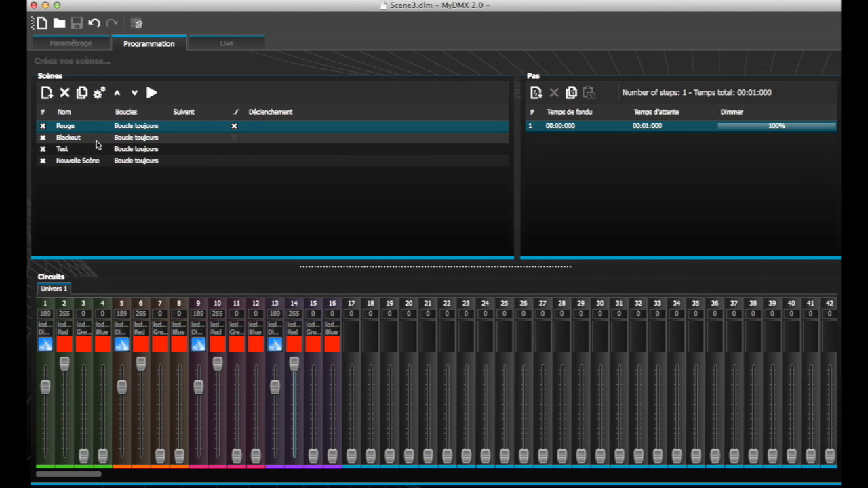
pyautogui.click(100, 139)
pyautogui.click(234, 140)
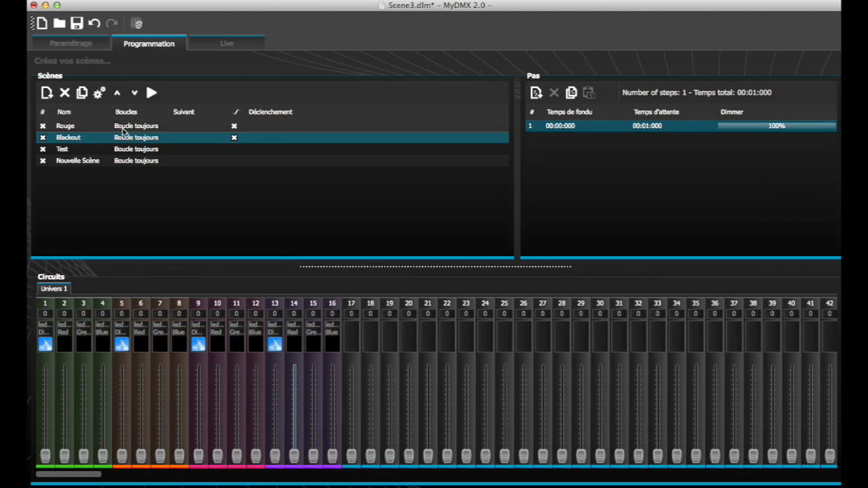
pyautogui.click(77, 25)
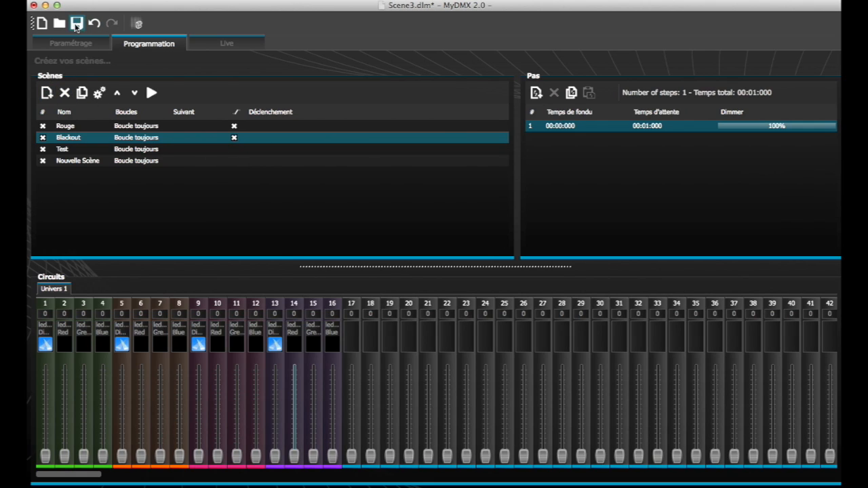
# - Set the step of the Rouge scene to a fade time of 00:02:000 and a wait time of 00:00:000
pyautogui.click(154, 128)
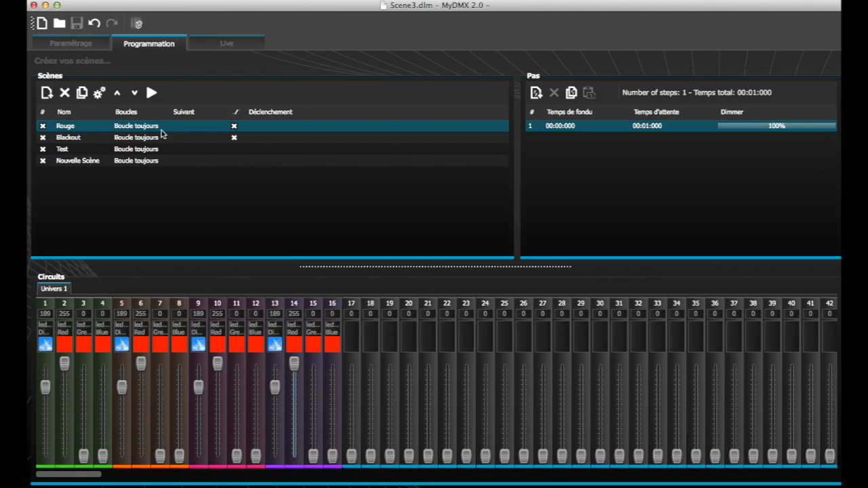
pyautogui.doubleClick(561, 127)
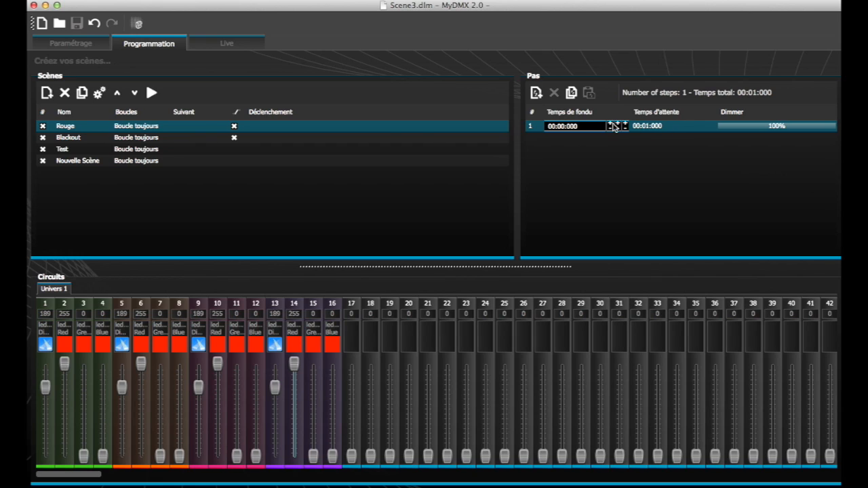
pyautogui.click(642, 128)
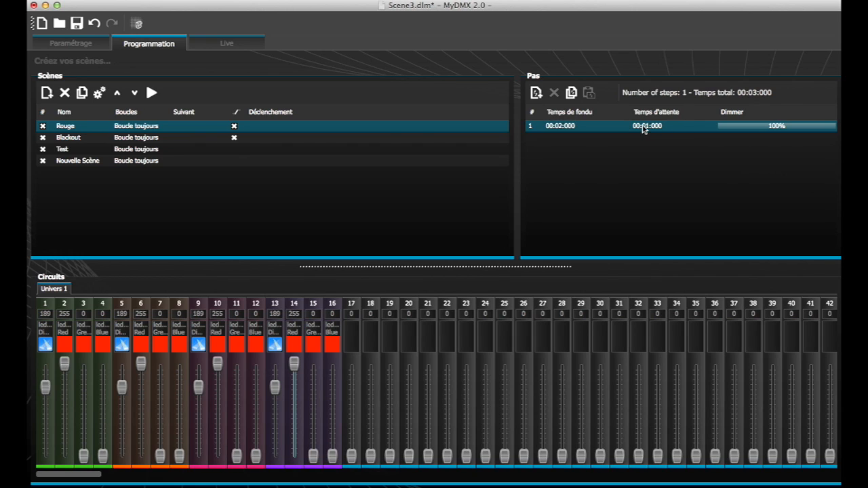
pyautogui.doubleClick(658, 127)
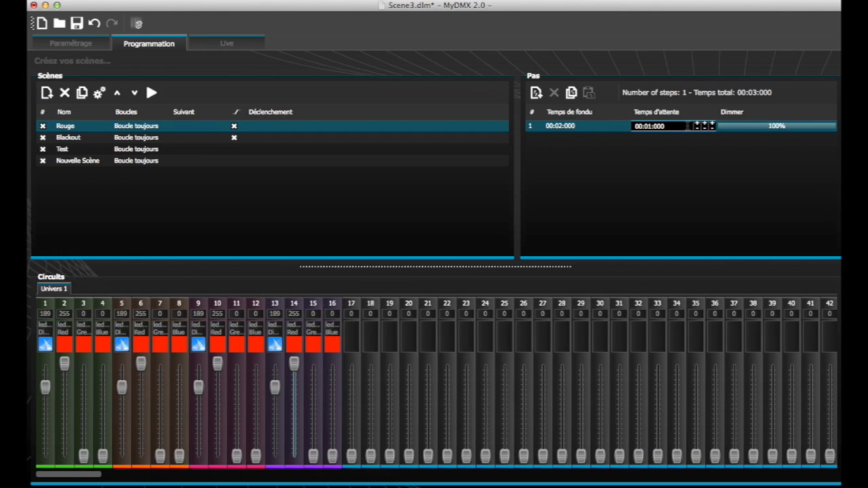
pyautogui.click(759, 132)
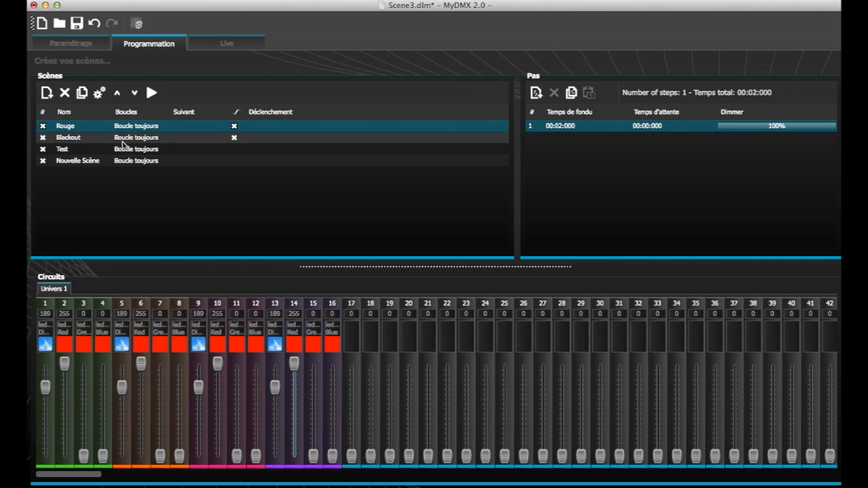
# - Set the step of the Blackout scene to a 00:02:000 fade time and 00:00:000 wait time, and save the show
pyautogui.click(122, 140)
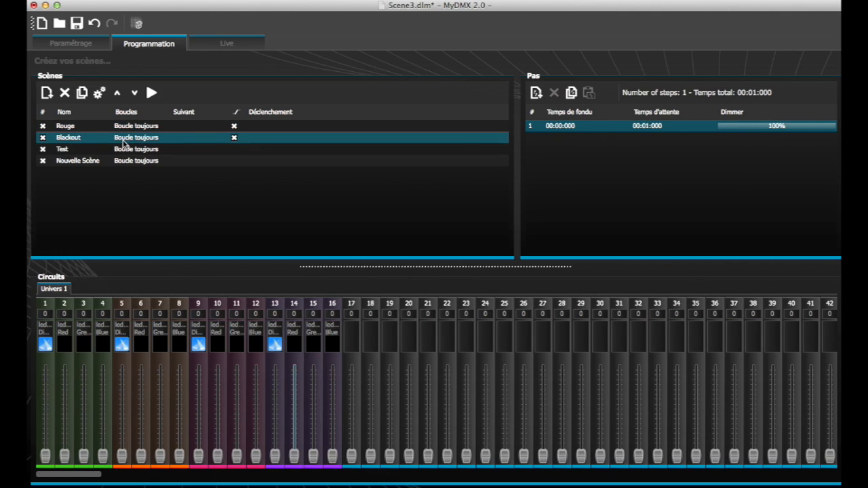
pyautogui.doubleClick(560, 127)
pyautogui.doubleClick(619, 125)
pyautogui.click(653, 128)
pyautogui.doubleClick(650, 127)
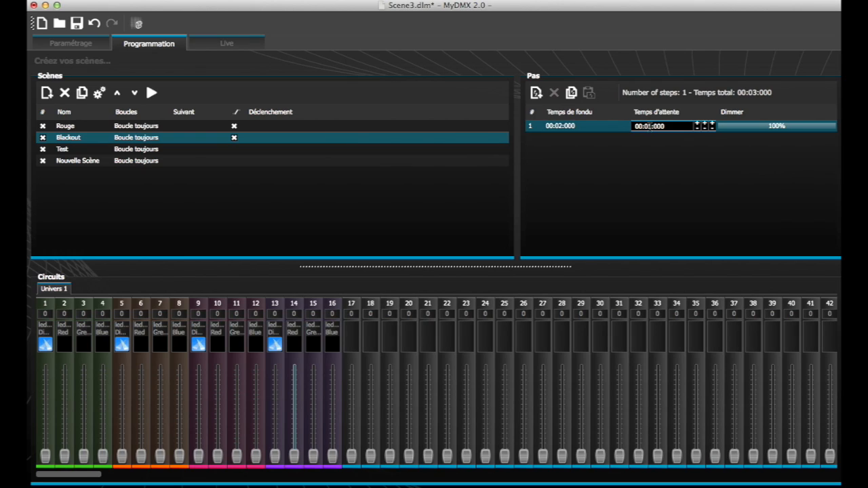
pyautogui.click(705, 128)
pyautogui.click(751, 130)
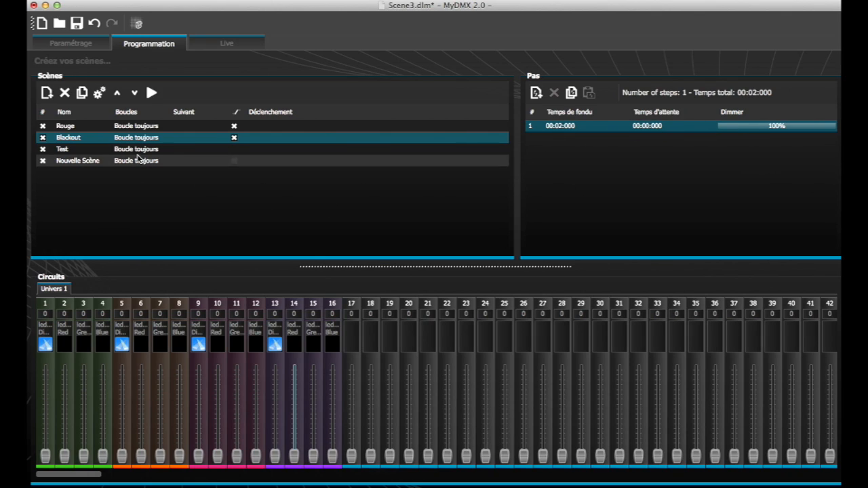
pyautogui.click(85, 128)
pyautogui.click(77, 23)
# - Play the Blackout and Rouge scenes in Live mode to check their fades, and return to scene programming
pyautogui.click(230, 44)
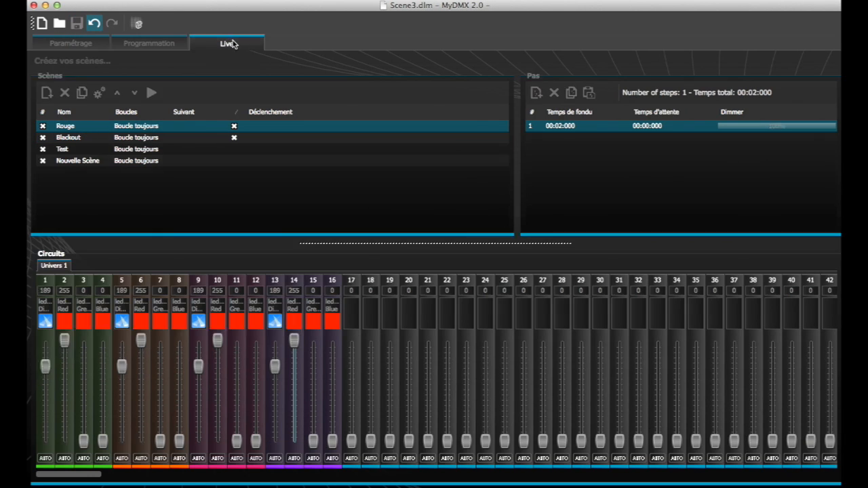
pyautogui.click(87, 169)
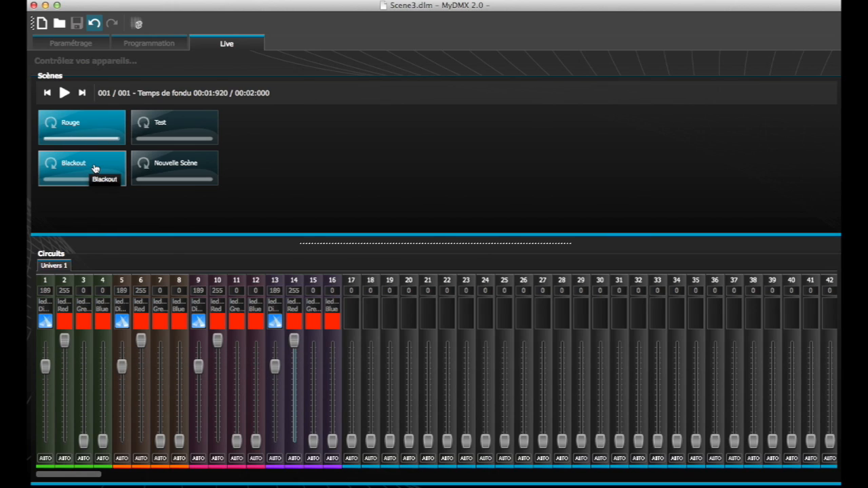
pyautogui.click(95, 168)
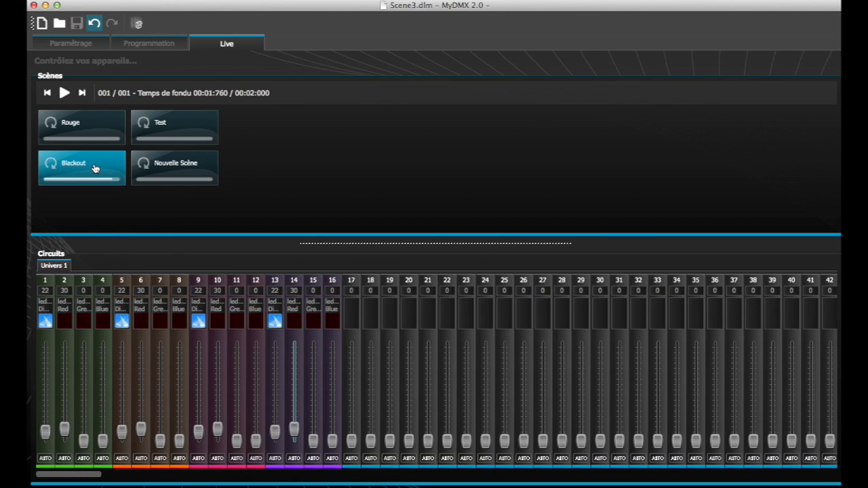
pyautogui.click(104, 119)
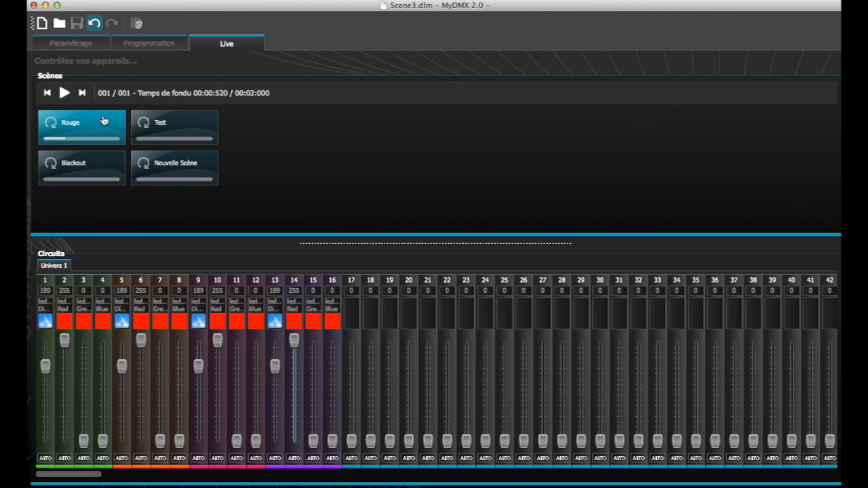
pyautogui.click(165, 48)
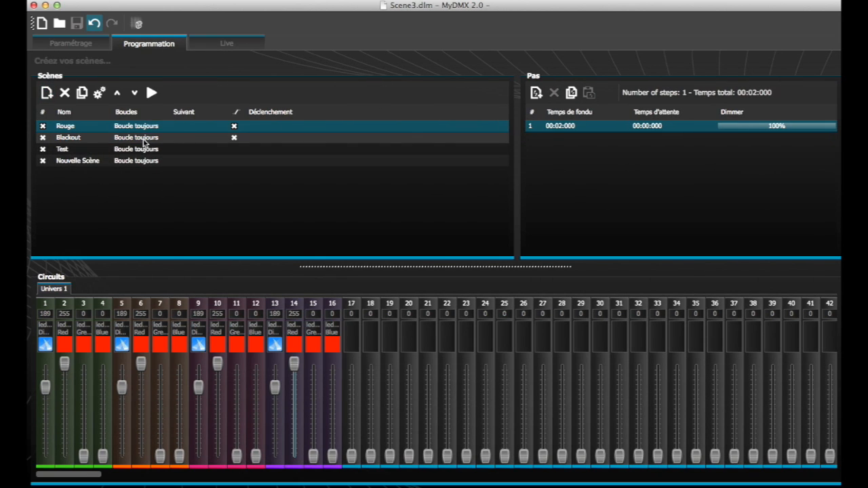
pyautogui.click(145, 139)
pyautogui.click(143, 149)
pyautogui.click(144, 160)
pyautogui.click(145, 149)
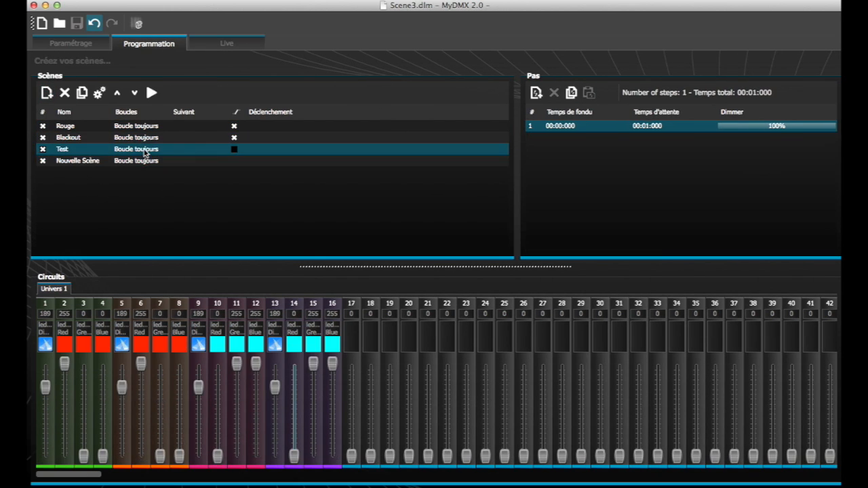
pyautogui.click(127, 139)
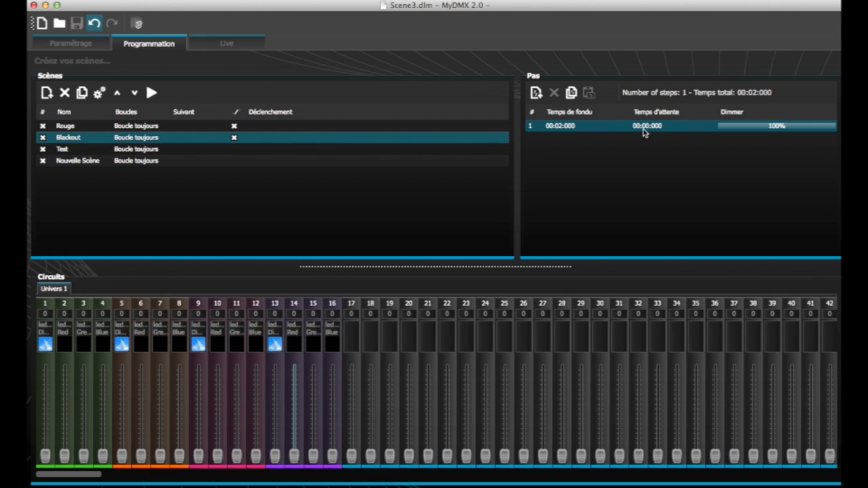
# - Duplicate the Rouge scene and rename the copy Bleu
pyautogui.click(73, 129)
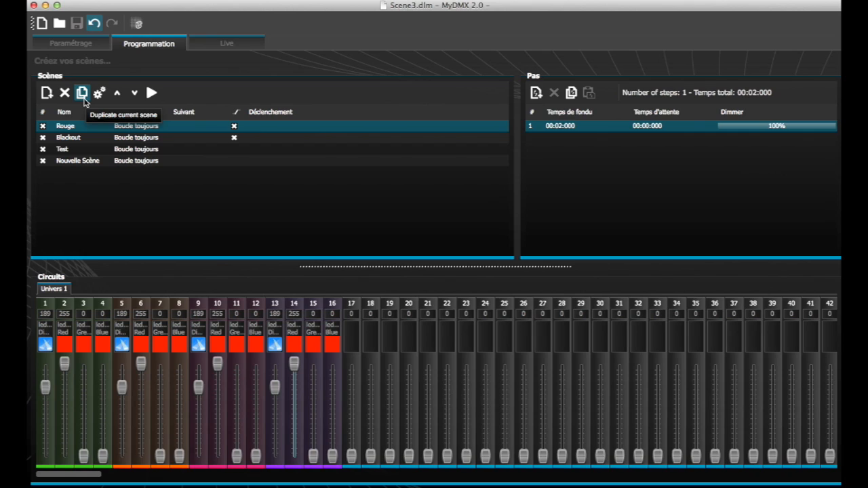
pyautogui.click(82, 93)
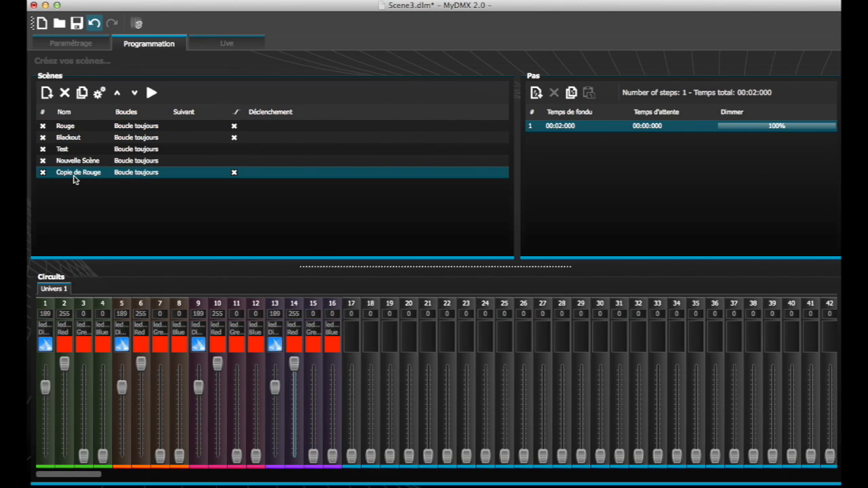
pyautogui.doubleClick(74, 176)
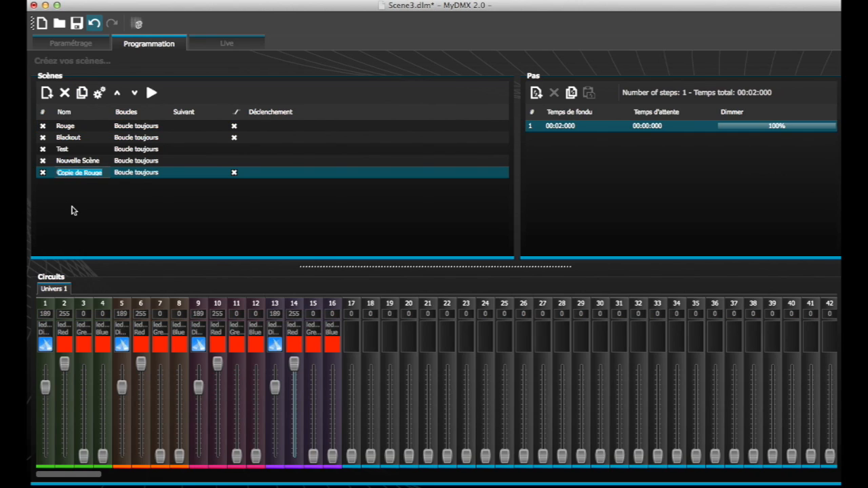
pyautogui.write('Bleu')
pyautogui.press('Return')
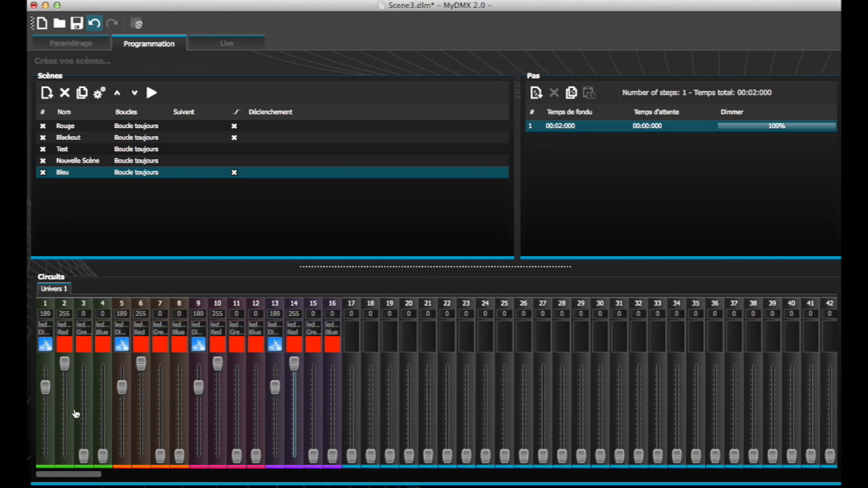
# - Lower the red channels 2, 6, 10 and 14 together to 0 in the Bleu scene
pyautogui.click(65, 308)
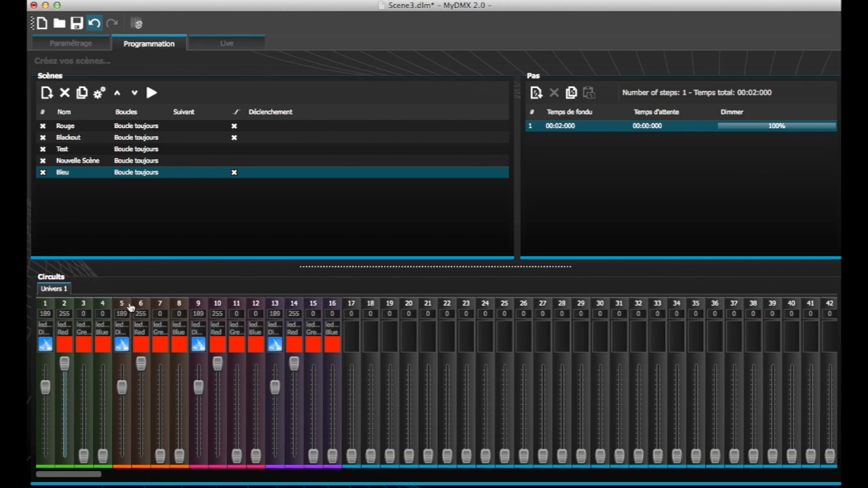
pyautogui.keyDown('super'); pyautogui.click(140, 309); pyautogui.keyUp('super')
pyautogui.keyDown('super'); pyautogui.click(217, 309); pyautogui.keyUp('super')
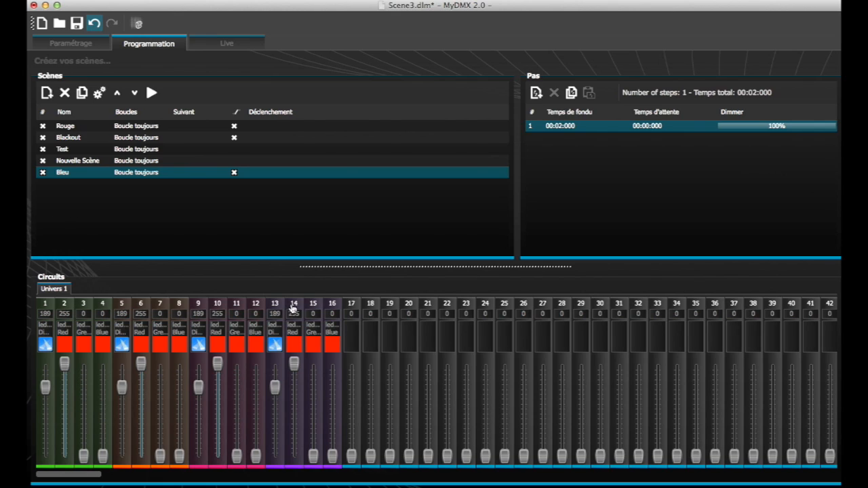
pyautogui.keyDown('super'); pyautogui.click(293, 309); pyautogui.keyUp('super')
pyautogui.moveTo(294, 364); pyautogui.dragTo(294, 455)
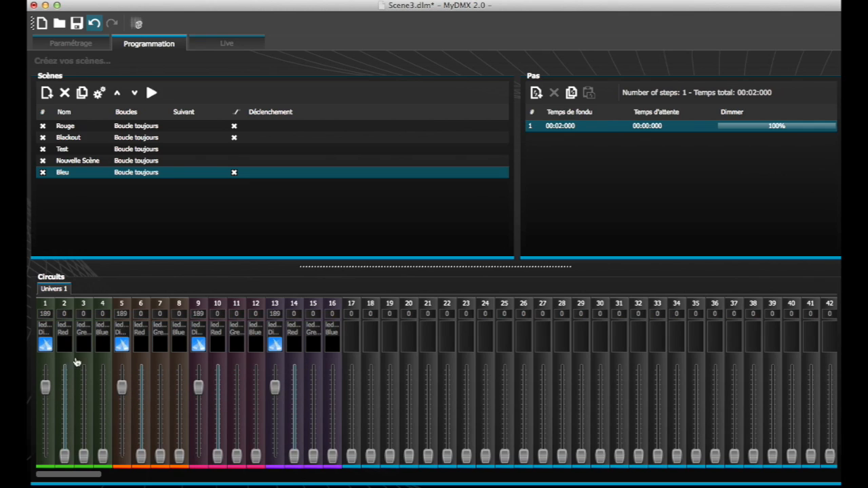
# - Raise the blue channels 4, 8, 12 and 16 together to 255 in the Bleu scene
pyautogui.click(100, 305)
pyautogui.keyDown('super'); pyautogui.click(178, 305); pyautogui.keyUp('super')
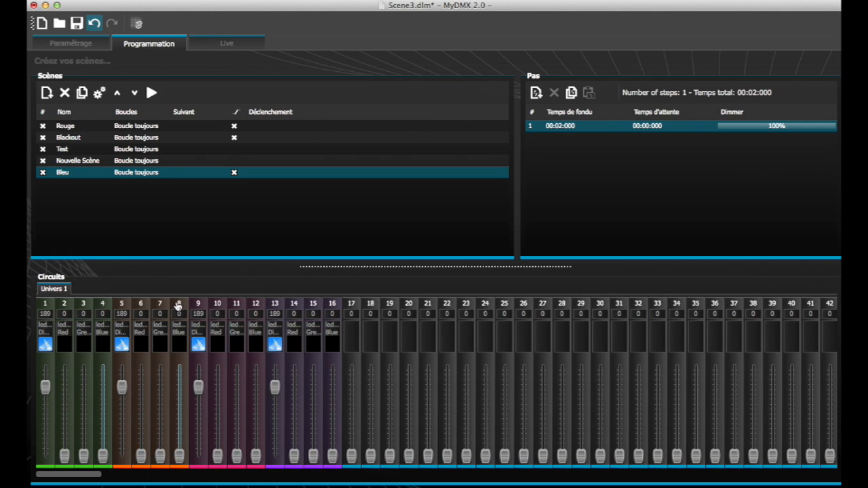
pyautogui.keyDown('super'); pyautogui.click(254, 305); pyautogui.keyUp('super')
pyautogui.keyDown('super'); pyautogui.click(333, 305); pyautogui.keyUp('super')
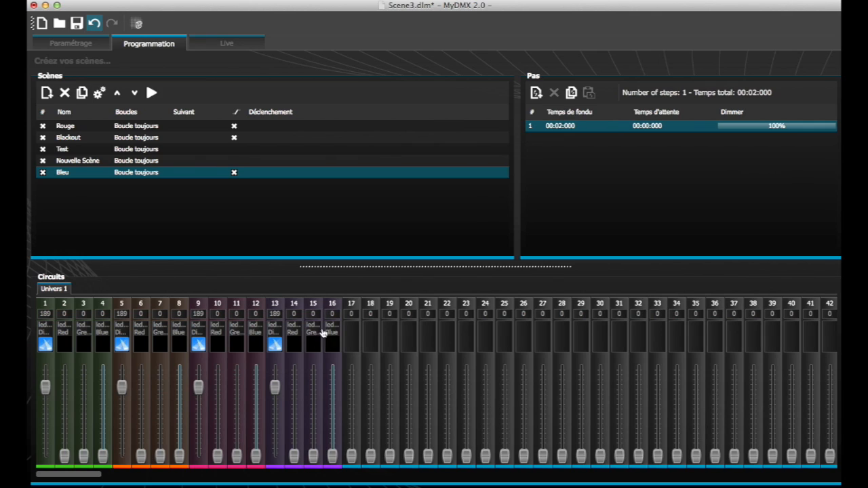
pyautogui.moveTo(255, 455); pyautogui.dragTo(260, 346)
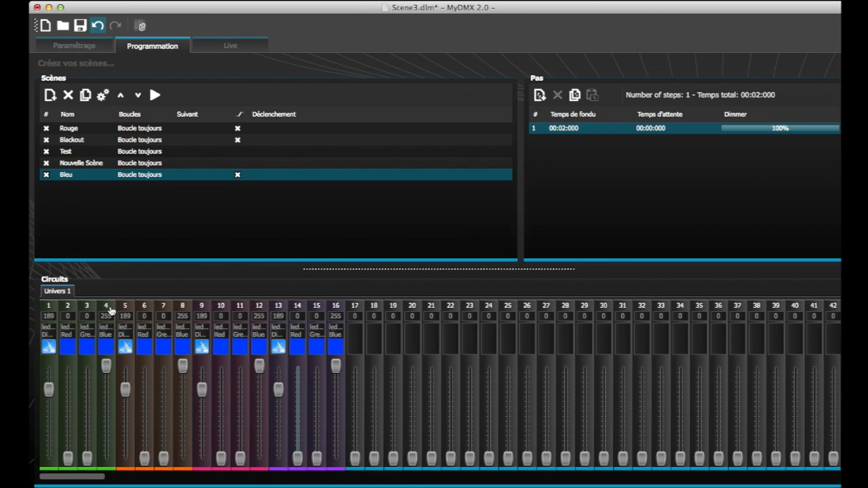
# - Assign learned keyboard commands to the blue channels 4 and 8, using Z for channel 8
pyautogui.rightClick(108, 309)
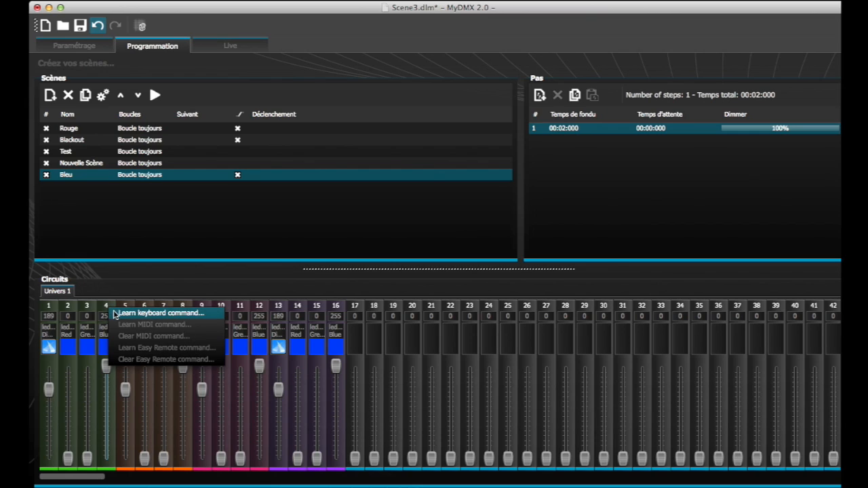
pyautogui.click(113, 313)
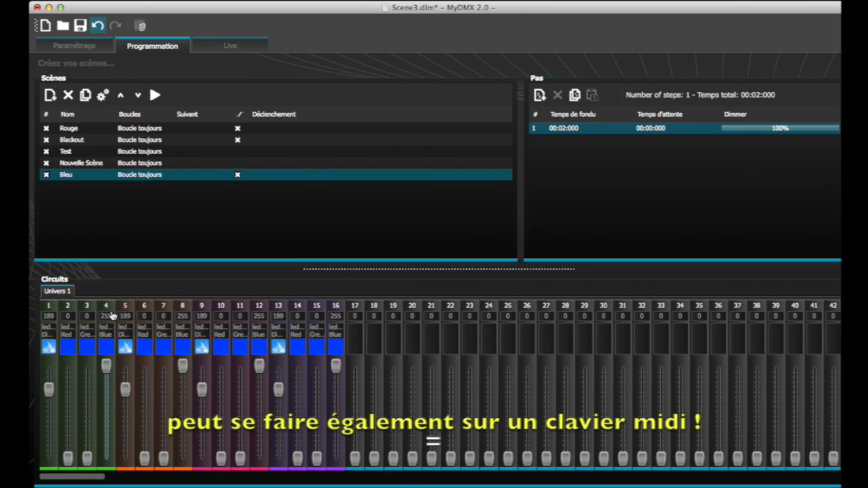
pyautogui.rightClick(183, 310)
pyautogui.click(185, 312)
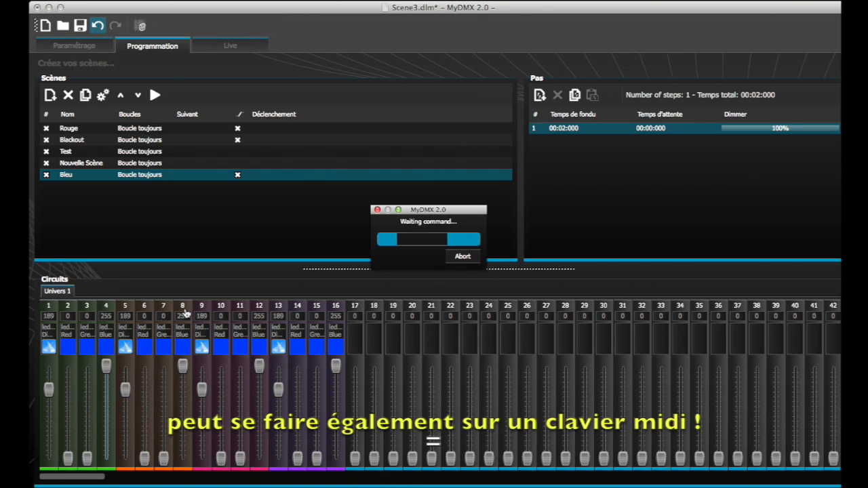
pyautogui.press('z')
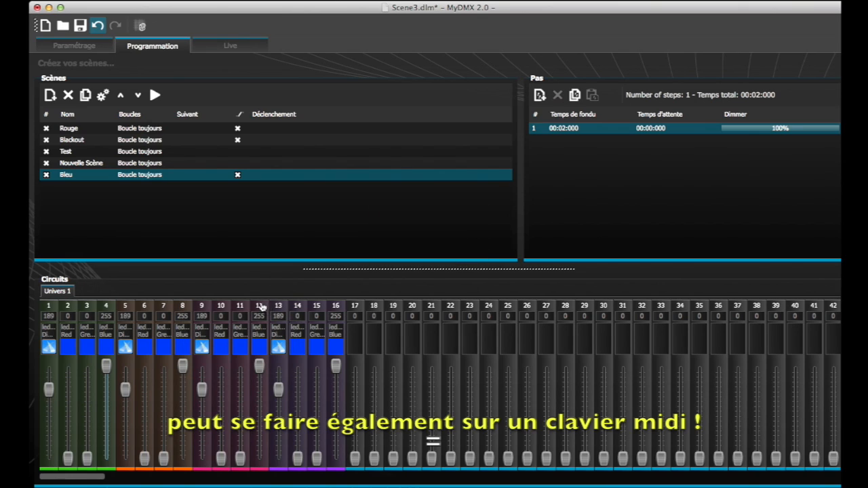
# - Assign keyboard commands E to channel 12 and R to channel 16, and test moving the four blue faders together, ending at 255
pyautogui.rightClick(262, 307)
pyautogui.click(269, 309)
pyautogui.press('e')
pyautogui.rightClick(335, 307)
pyautogui.click(343, 310)
pyautogui.press('r')
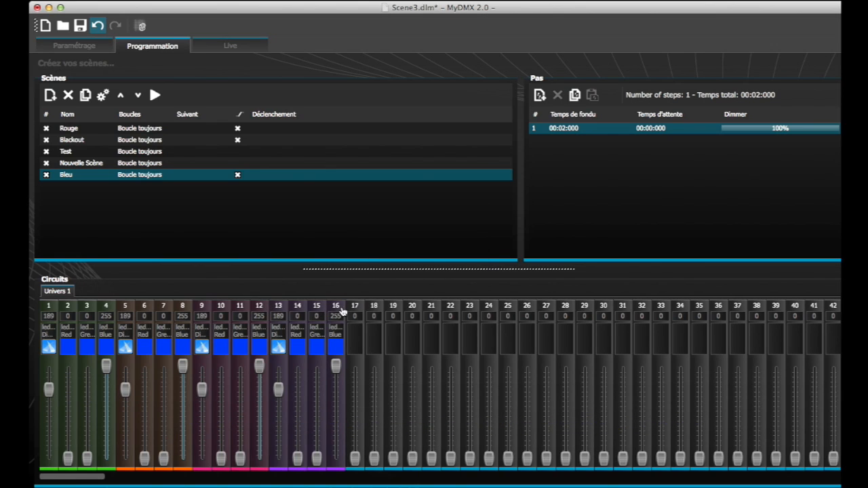
pyautogui.press('r')
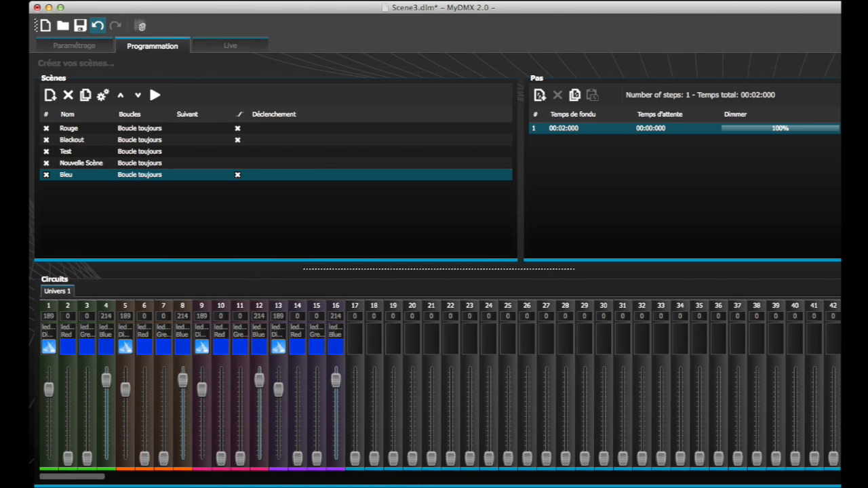
pyautogui.moveTo(335, 440); pyautogui.dragTo(336, 365)
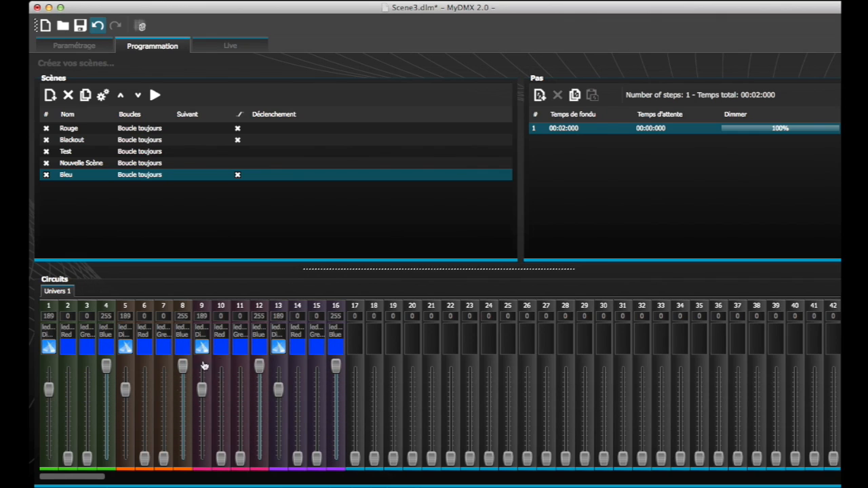
pyautogui.click(155, 128)
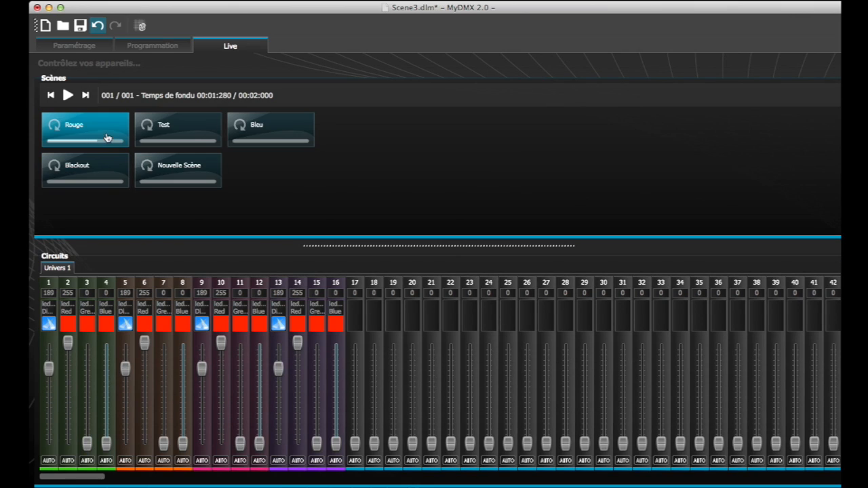
pyautogui.rightClick(107, 132)
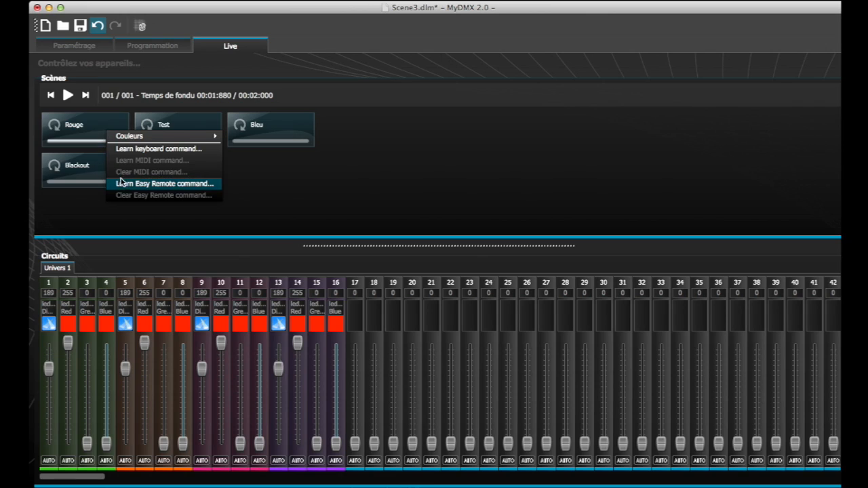
pyautogui.click(214, 187)
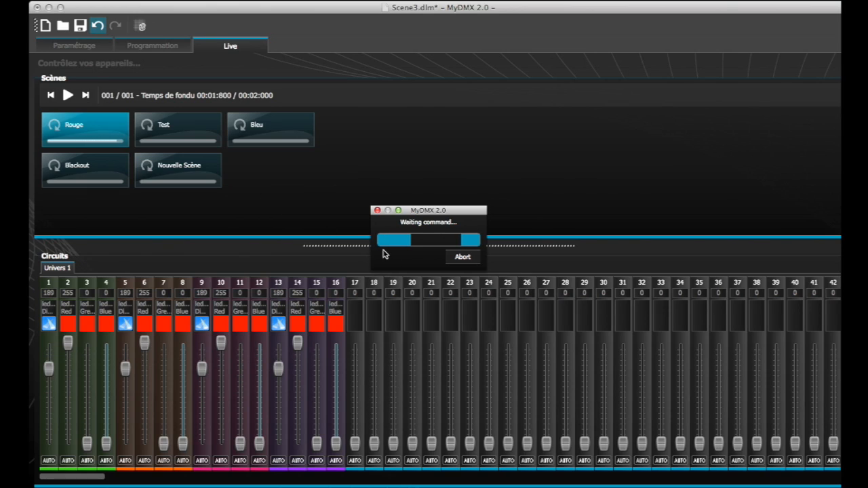
pyautogui.click(463, 258)
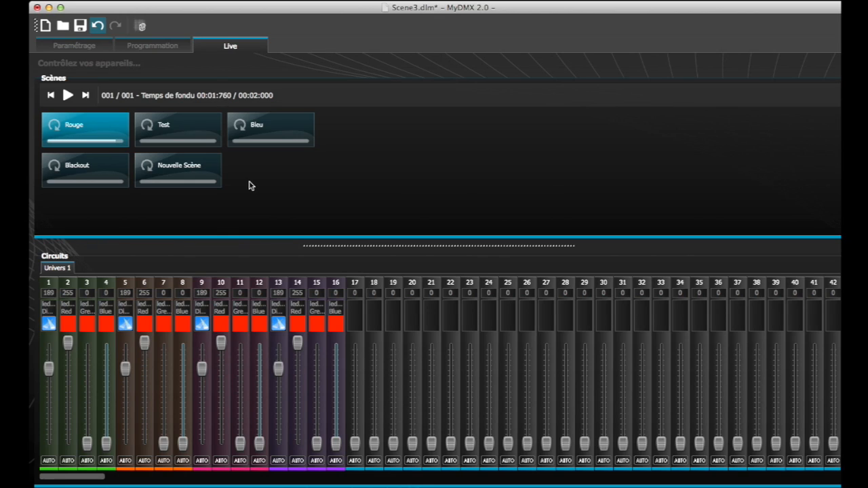
# - Add a second step to the Rouge scene in scene programming, with the blue channels at 255, and compare it with the first step
pyautogui.click(154, 47)
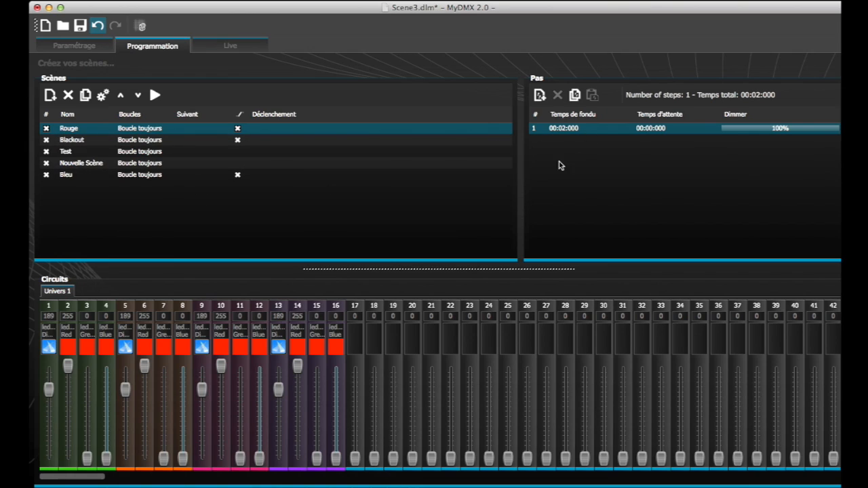
pyautogui.click(541, 96)
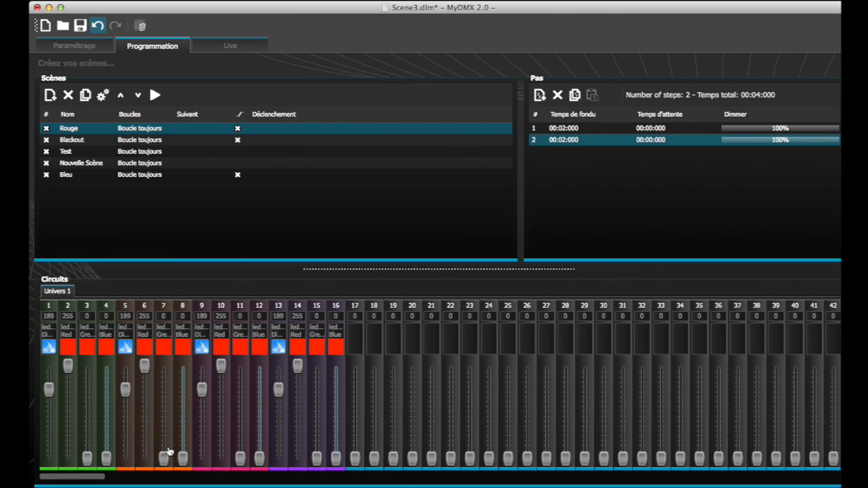
pyautogui.moveTo(182, 457); pyautogui.dragTo(183, 366)
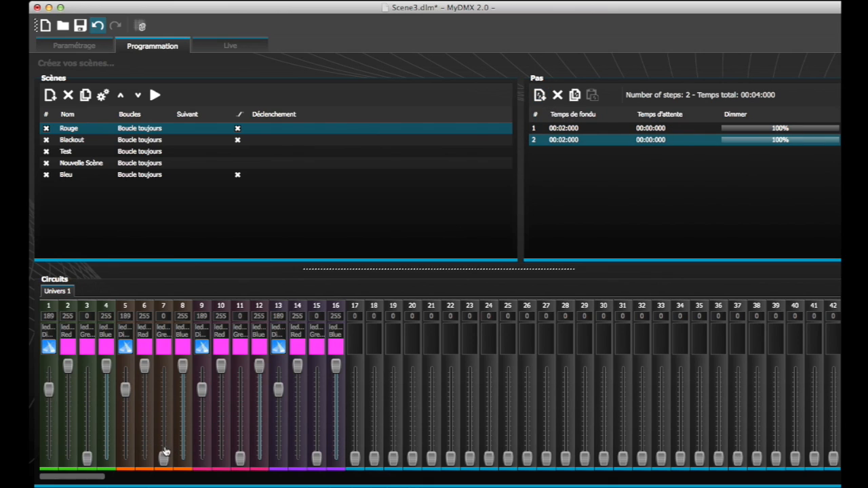
pyautogui.press('Up')
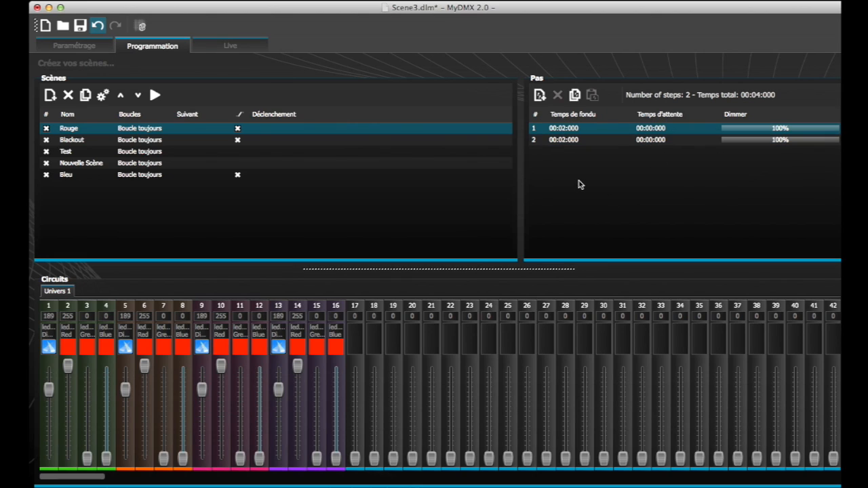
# - Add a third step to the Rouge scene with the blue channels at 125 and the green channels 3 and 15 at 255
pyautogui.click(565, 136)
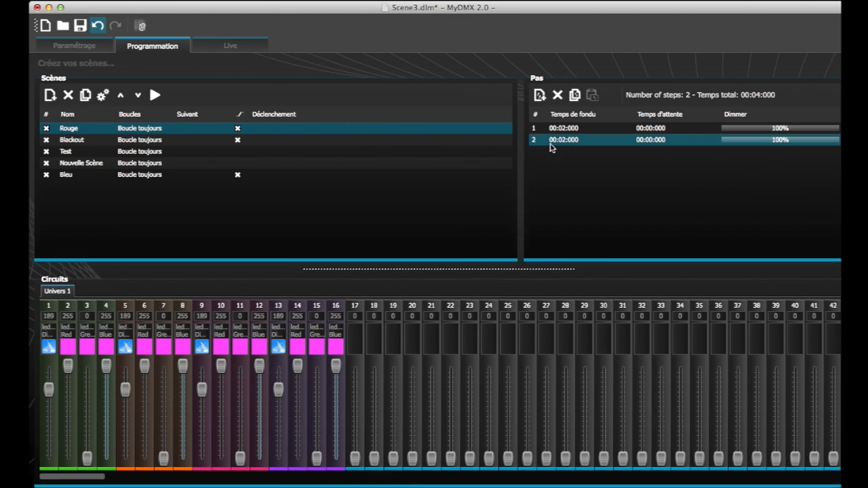
pyautogui.click(540, 95)
pyautogui.moveTo(183, 366); pyautogui.dragTo(182, 412)
pyautogui.moveTo(84, 463); pyautogui.dragTo(95, 317)
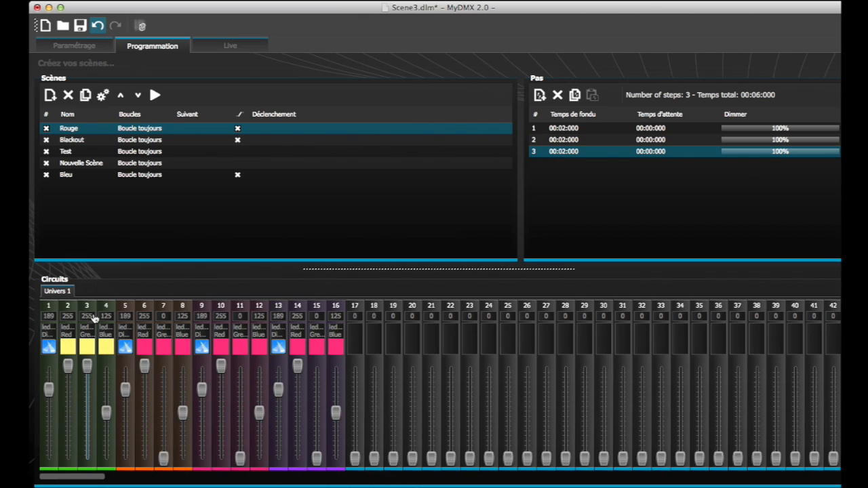
pyautogui.moveTo(313, 459); pyautogui.dragTo(328, 328)
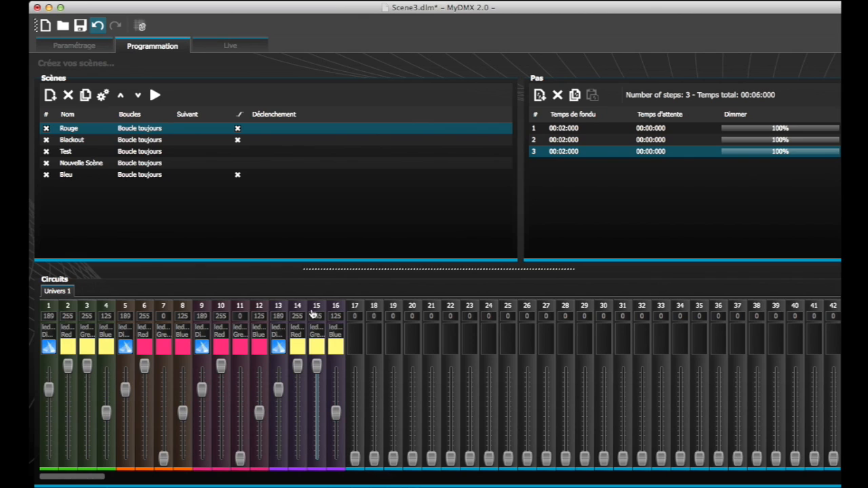
# - Save the show with the three-step Rouge scene and check it in Live mode
pyautogui.click(588, 172)
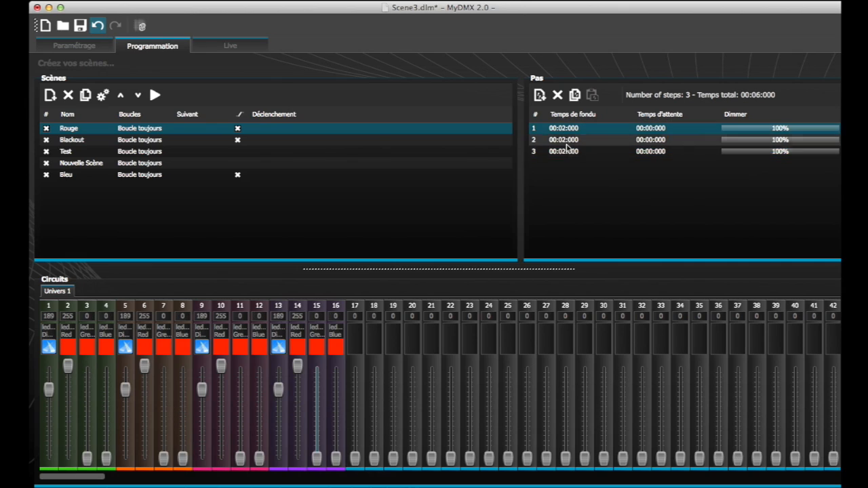
pyautogui.click(80, 26)
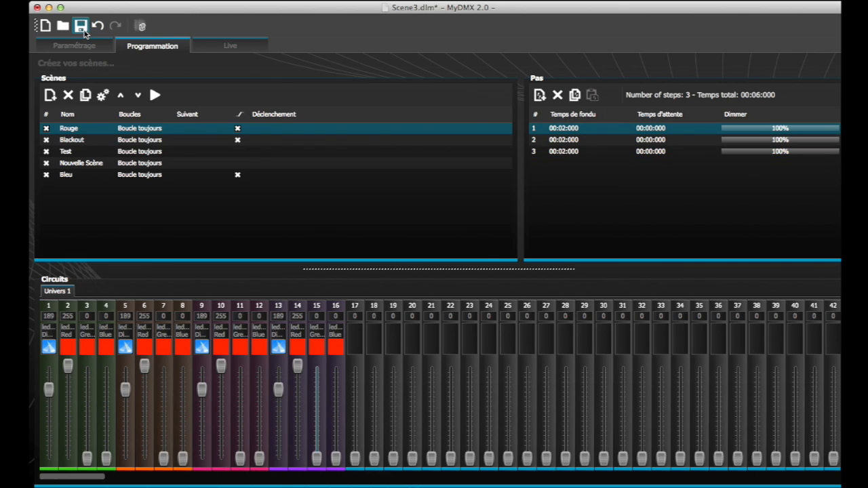
pyautogui.click(239, 50)
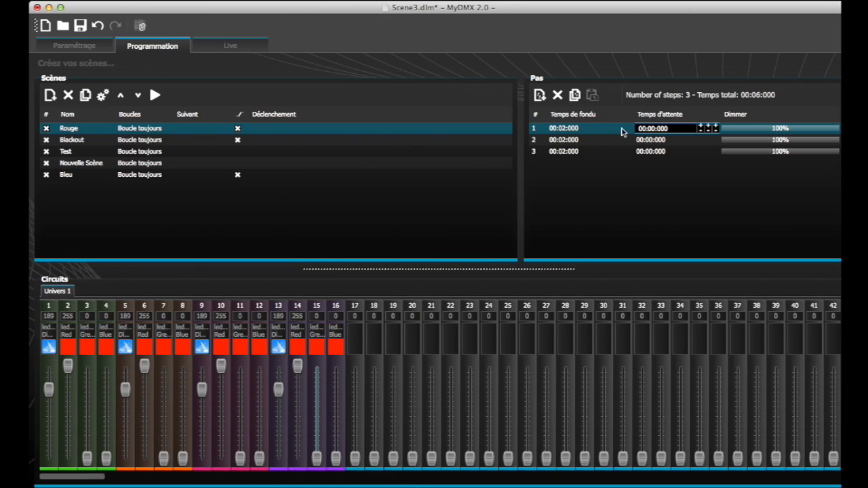
# - Set the fade time of all three Rouge steps to 00:00:160 and save the show
pyautogui.doubleClick(562, 128)
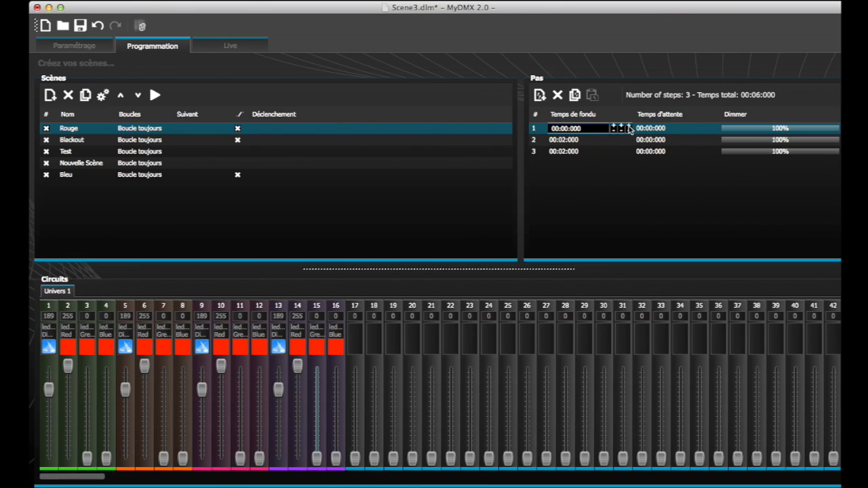
pyautogui.click(629, 127)
pyautogui.click(574, 141)
pyautogui.doubleClick(574, 141)
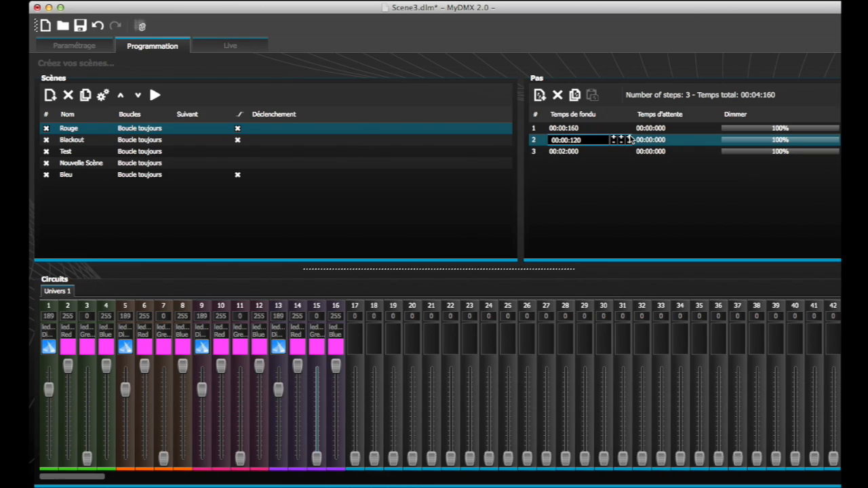
pyautogui.click(629, 138)
pyautogui.click(568, 152)
pyautogui.doubleClick(571, 152)
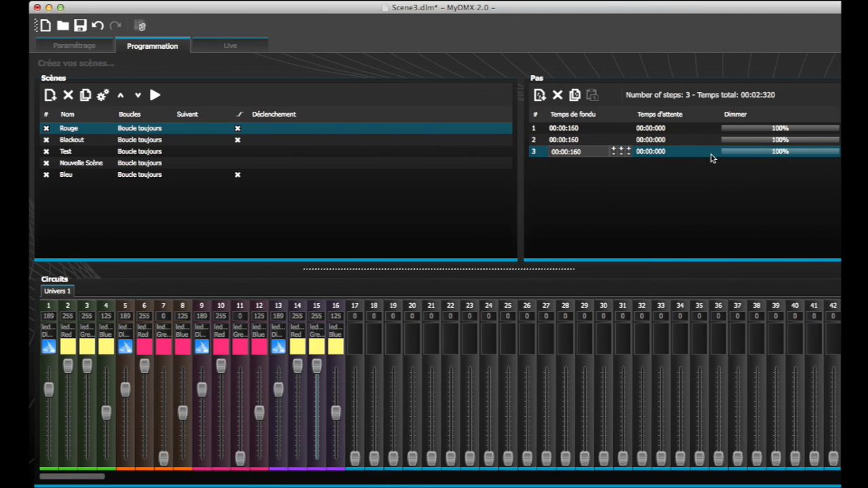
pyautogui.click(739, 129)
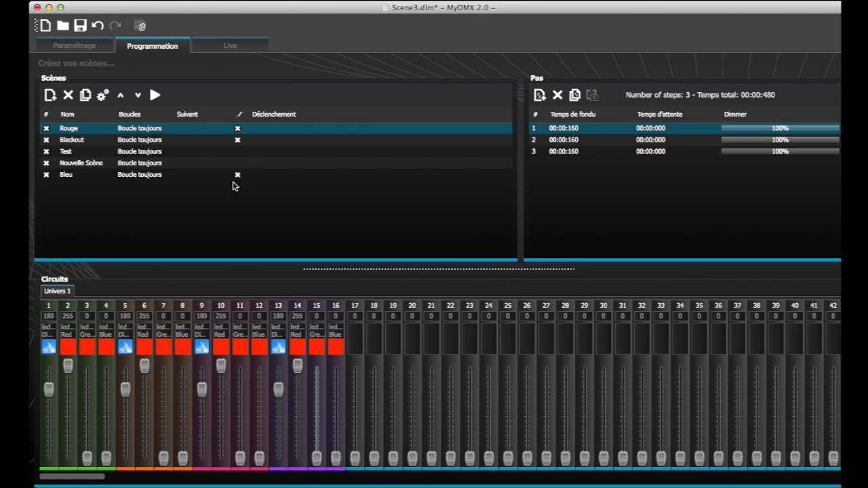
pyautogui.click(78, 26)
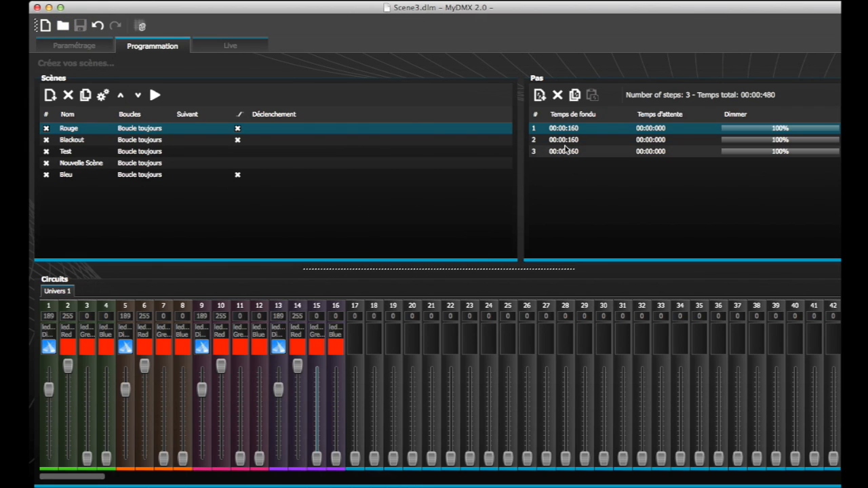
# - Switch to Live mode and play the Test scene alongside the running Rouge scene
pyautogui.click(245, 49)
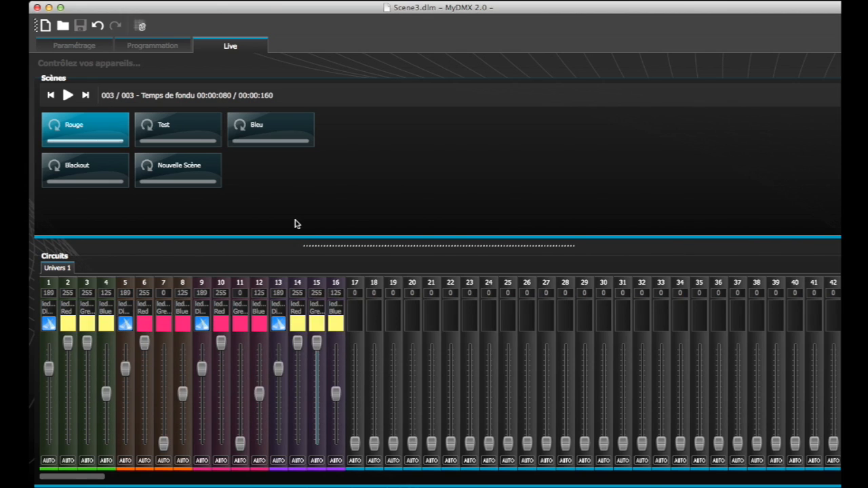
pyautogui.click(187, 135)
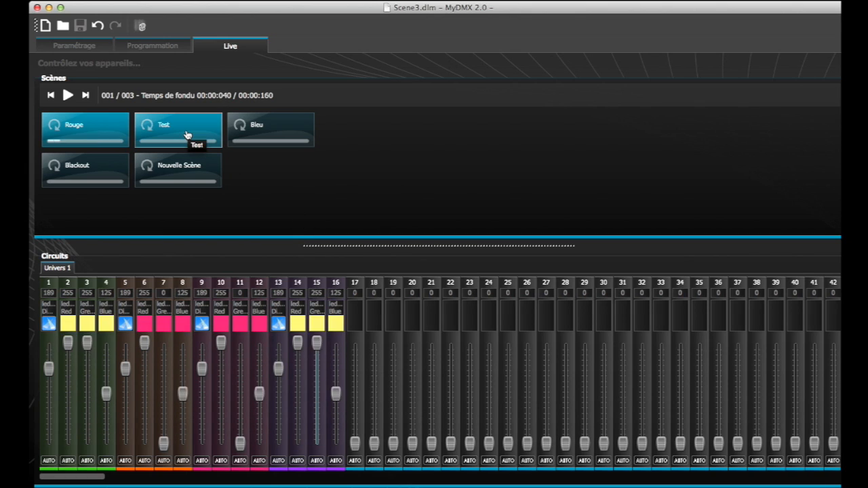